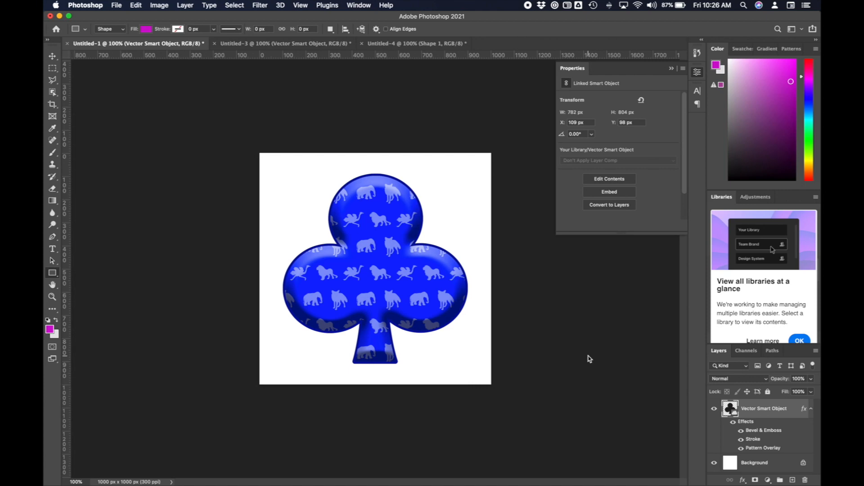
Switch to Illustrator and examine the spade, diamond, heart and club shapes in CartSuits.ai by selecting each one.
key("ctrl+Up")
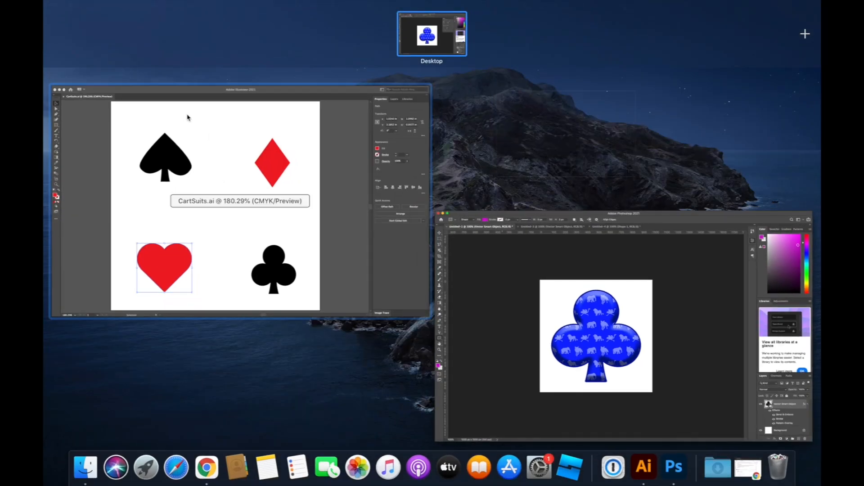
left_click(215, 151)
left_click(228, 189)
left_click(270, 140)
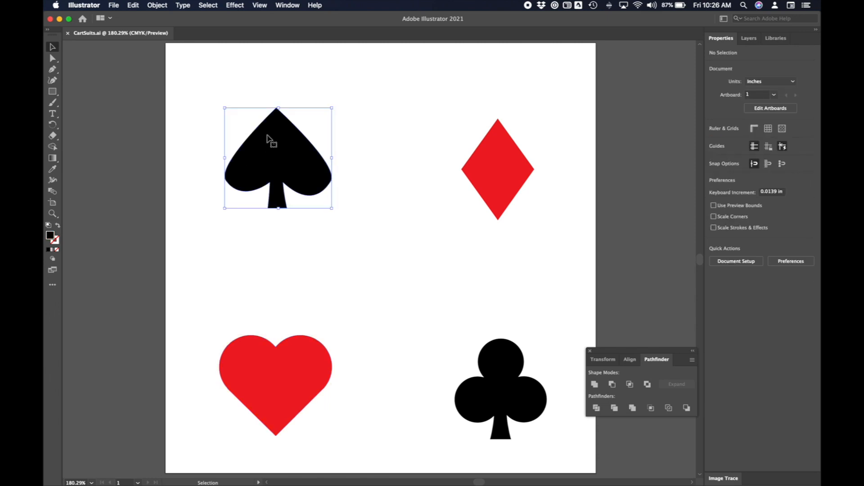
left_click(527, 182)
left_click(524, 370)
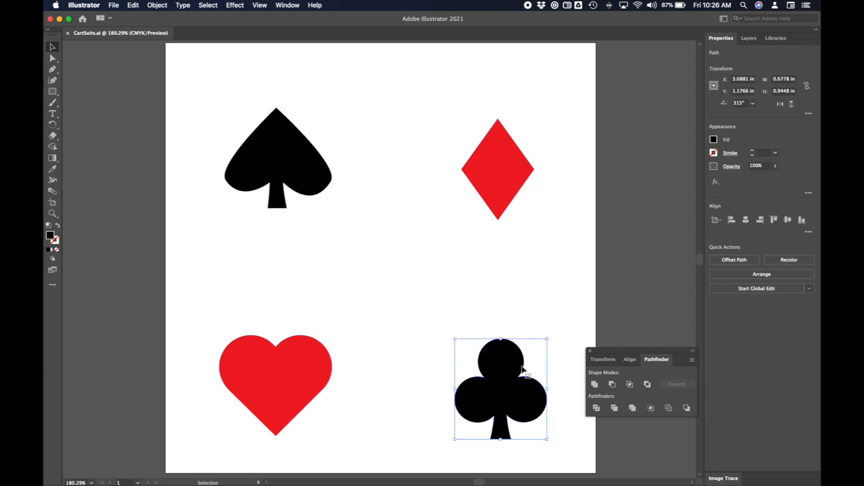
left_click(265, 388)
left_click(275, 180)
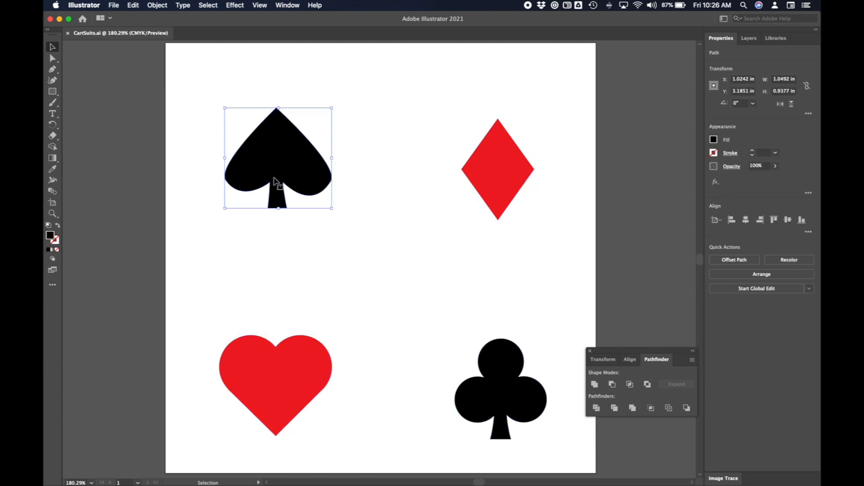
left_click(479, 168)
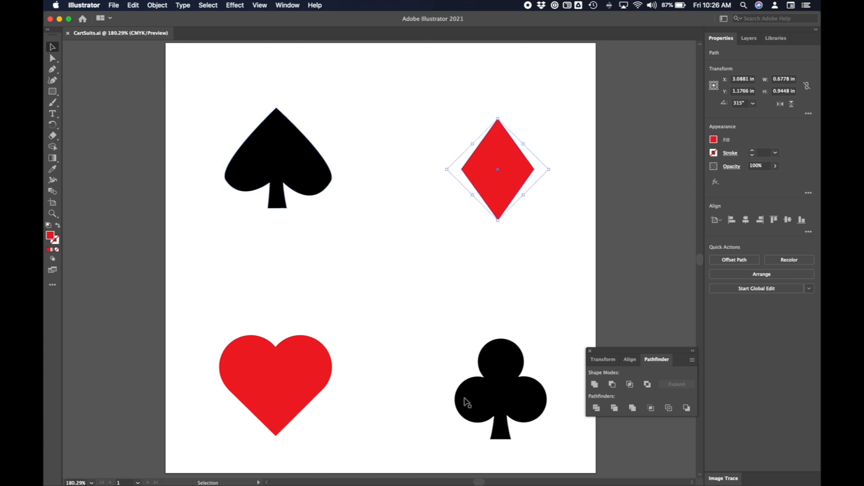
left_click(479, 381)
left_click(311, 385)
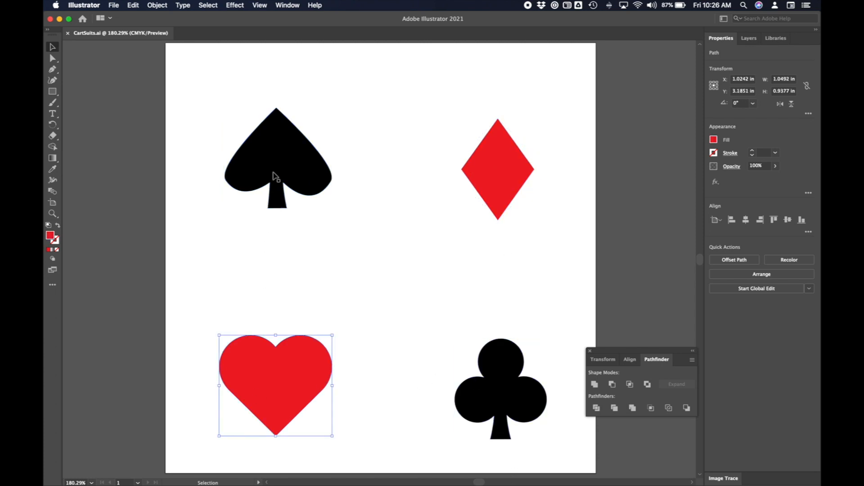
left_click(276, 178)
left_click(499, 178)
Switch to Photoshop and review the styled club, spade and heart examples in Untitled-1, Untitled-3 and Untitled-4.
mouse_move(44, 1)
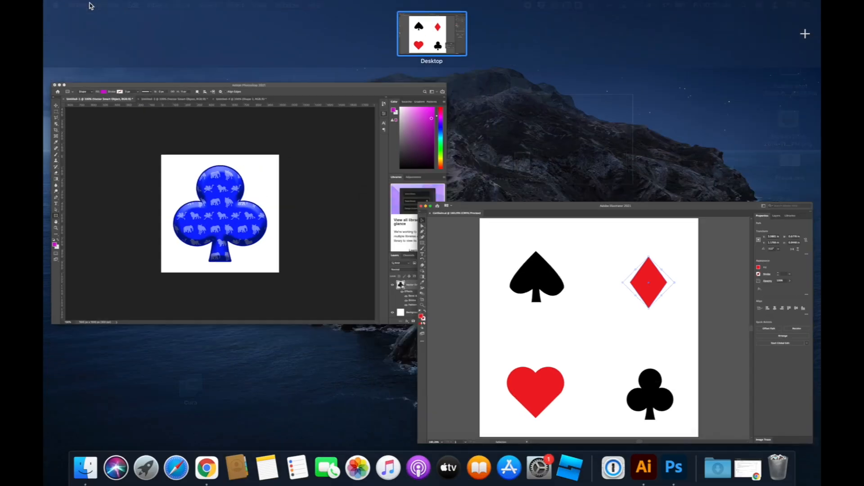
left_click(276, 171)
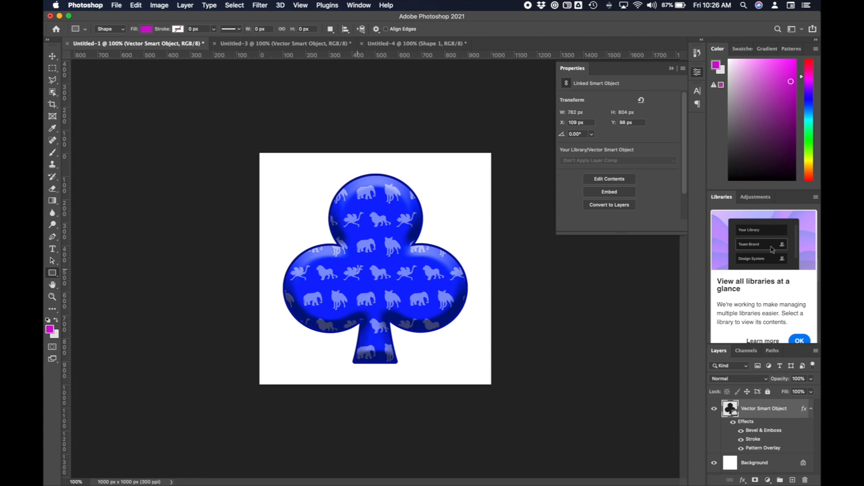
left_click(259, 47)
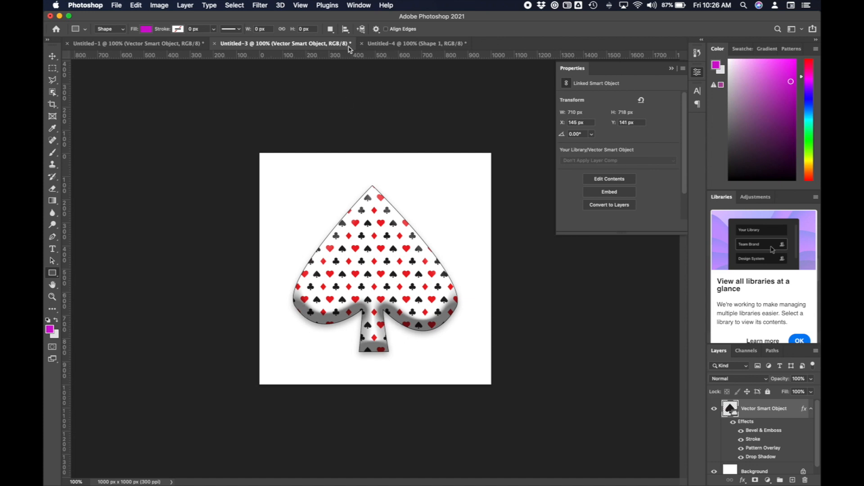
left_click(390, 44)
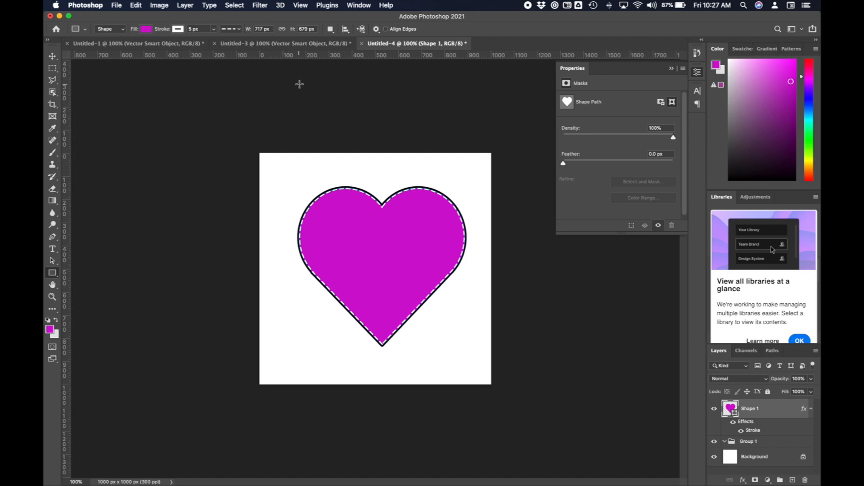
Return to Illustrator and check that each of the four card suits is a separately selectable shape.
key("ctrl+Up")
left_click(234, 196)
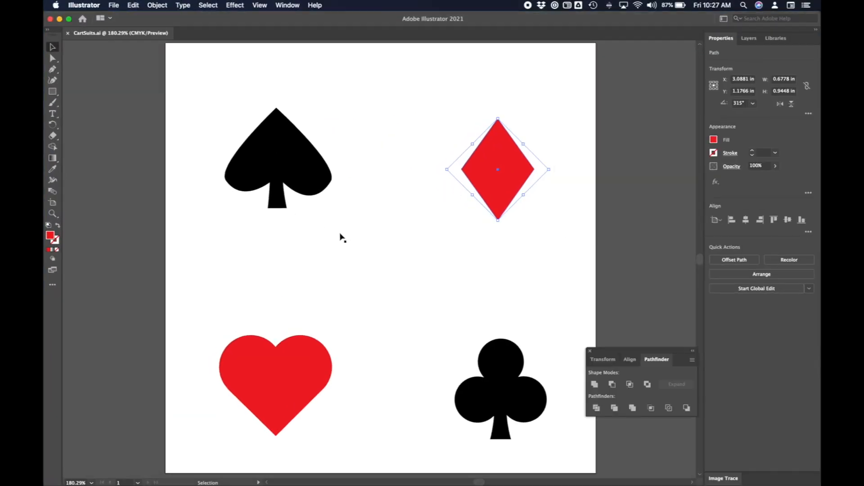
left_click(291, 170)
left_click(269, 377)
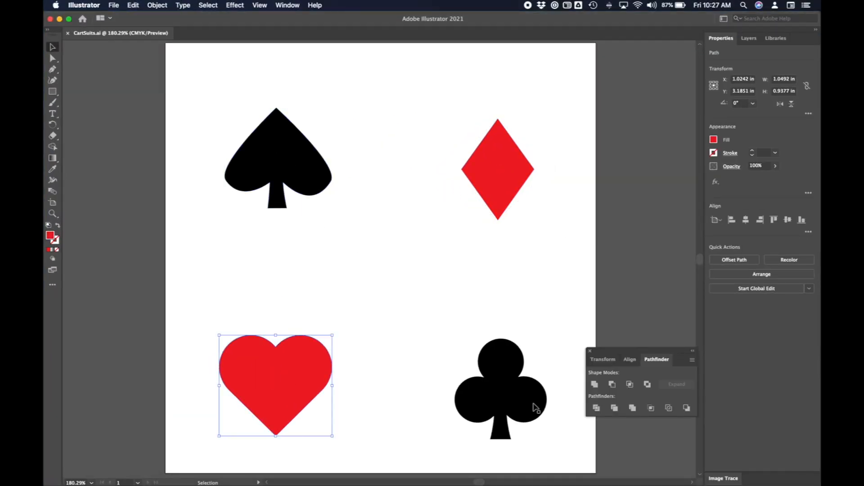
left_click(535, 404)
left_click(499, 181)
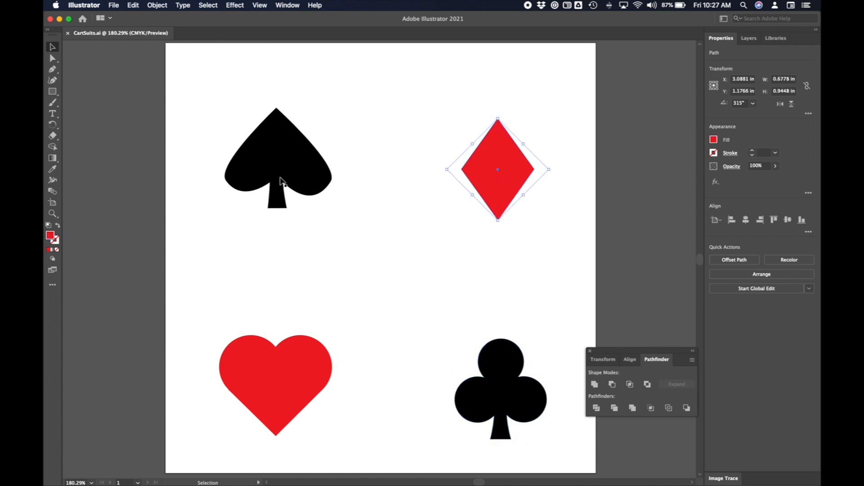
left_click(279, 180)
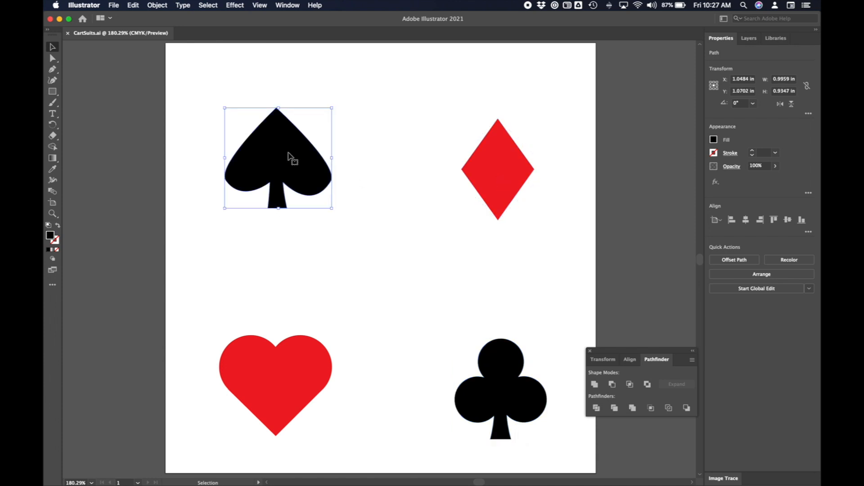
Select the black club shape in CartSuits.ai and copy it to the clipboard.
left_click(513, 406)
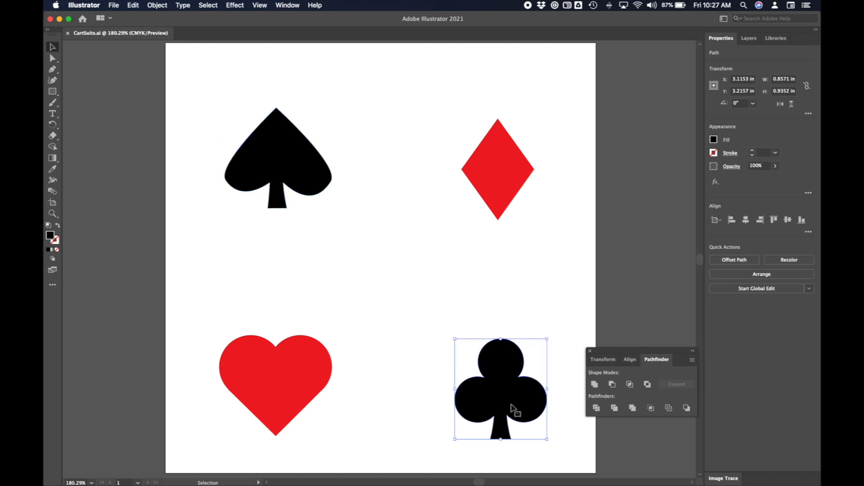
right_click(511, 407)
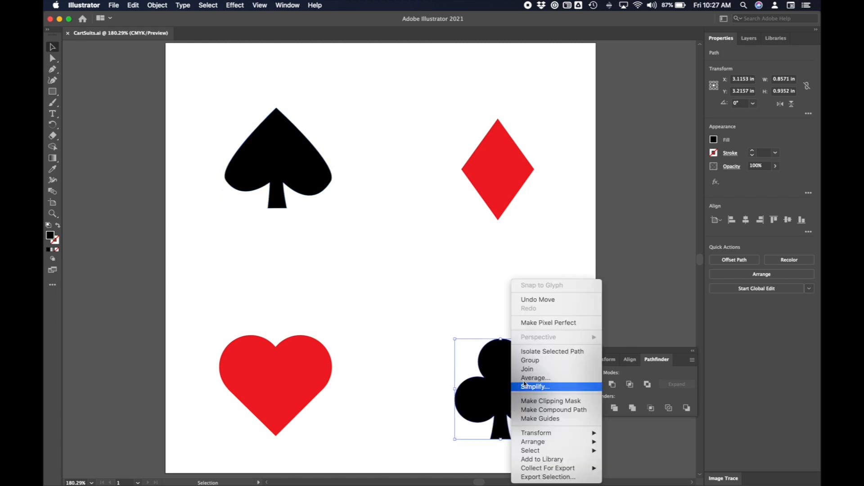
left_click(411, 302)
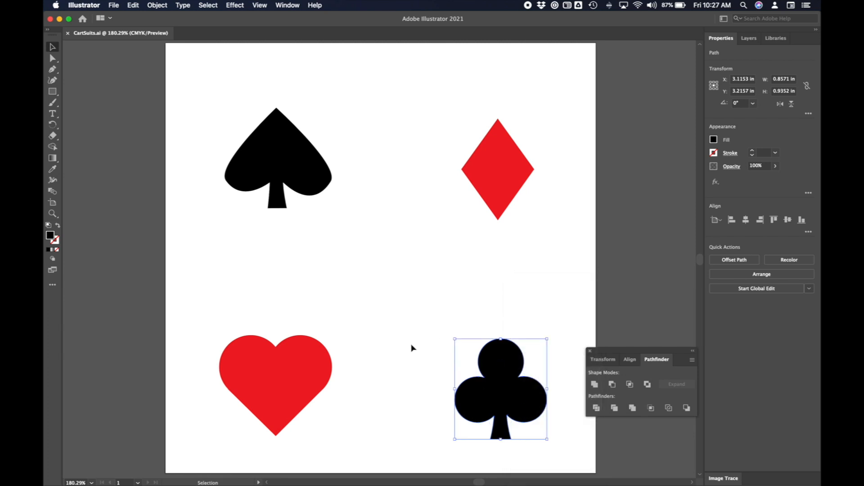
left_click(133, 5)
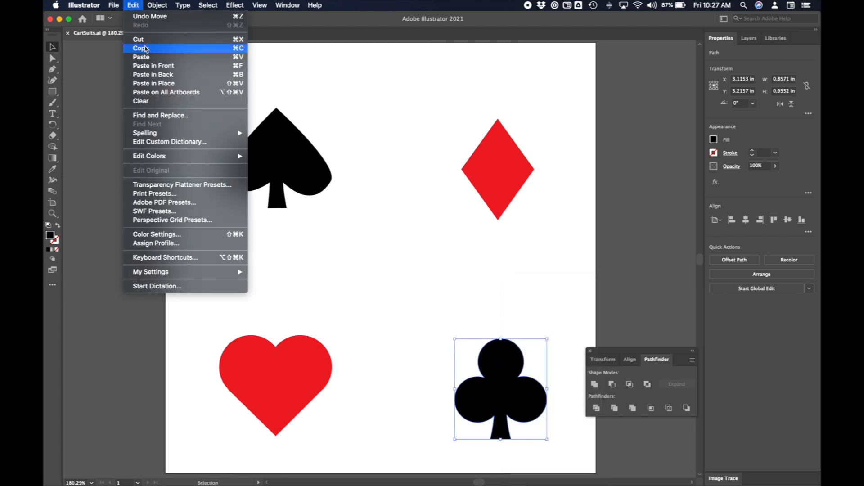
left_click(145, 48)
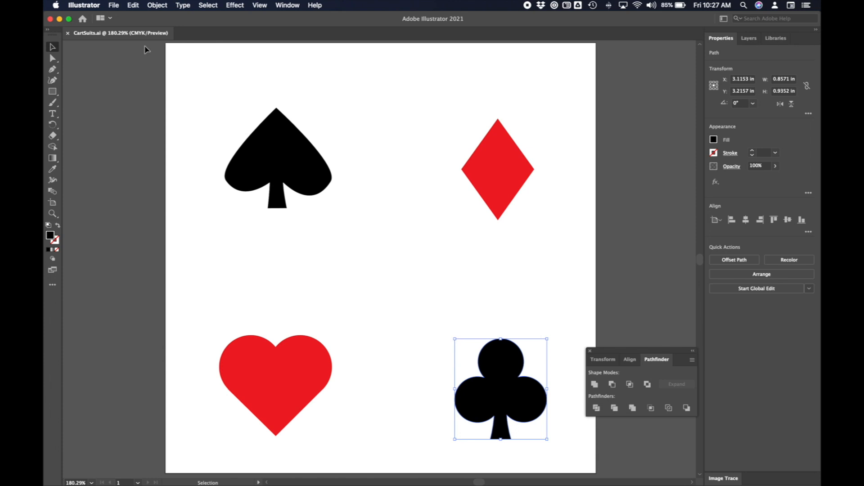
Switch to Photoshop and create a new 1000 x 1000 px RGB document at 300 ppi with a white background.
key("ctrl+Up")
left_click(231, 176)
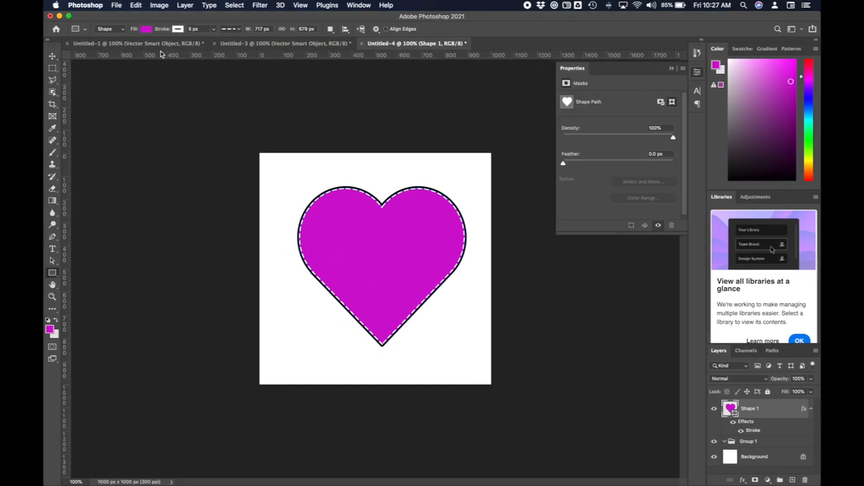
left_click(118, 6)
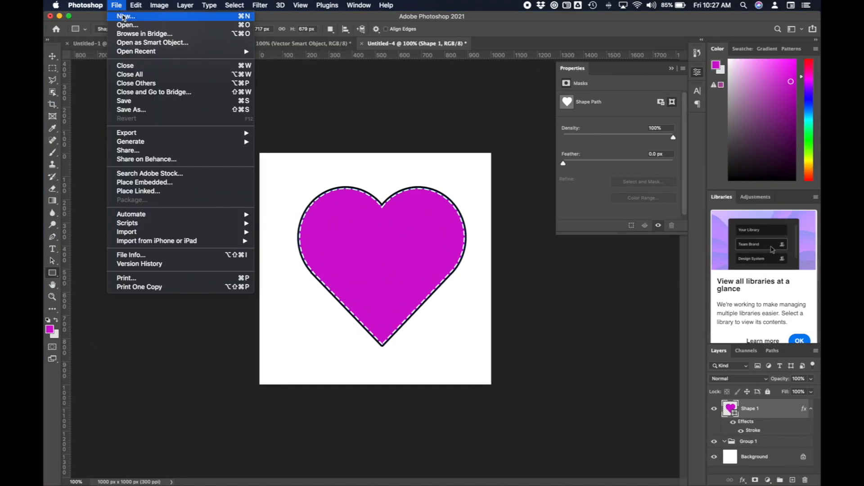
left_click(124, 16)
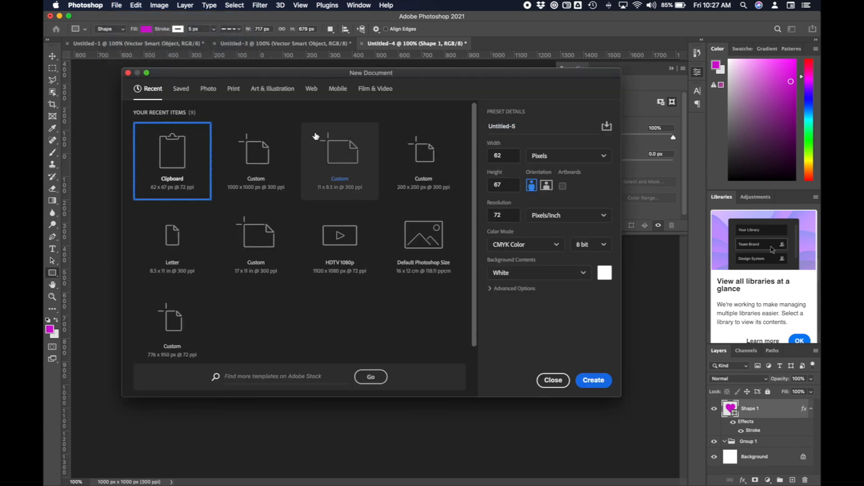
left_click(243, 135)
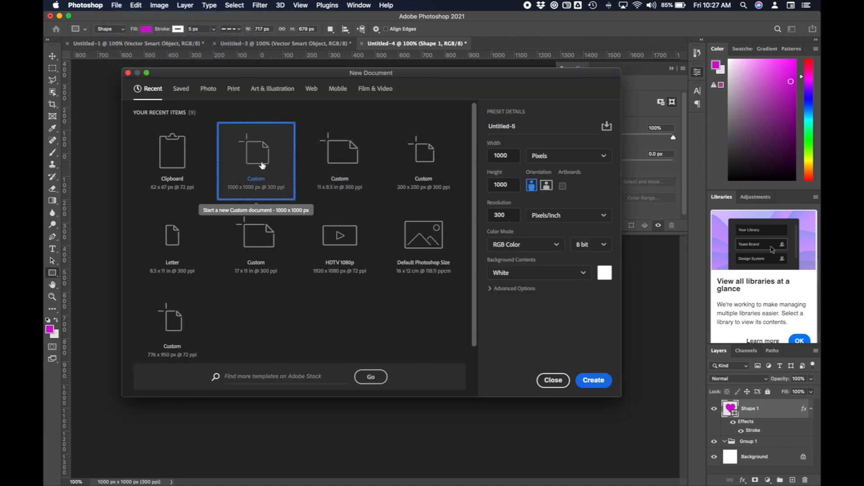
left_click(591, 385)
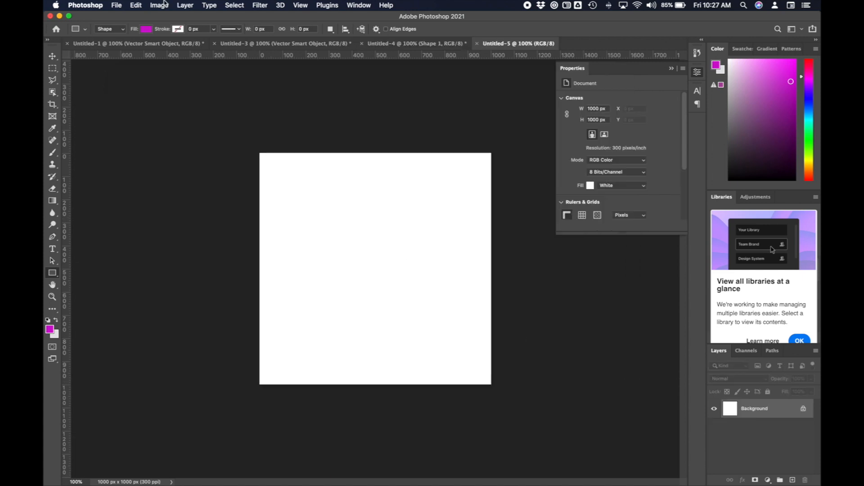
Paste the copied club into the new document as a Smart Object.
left_click(136, 5)
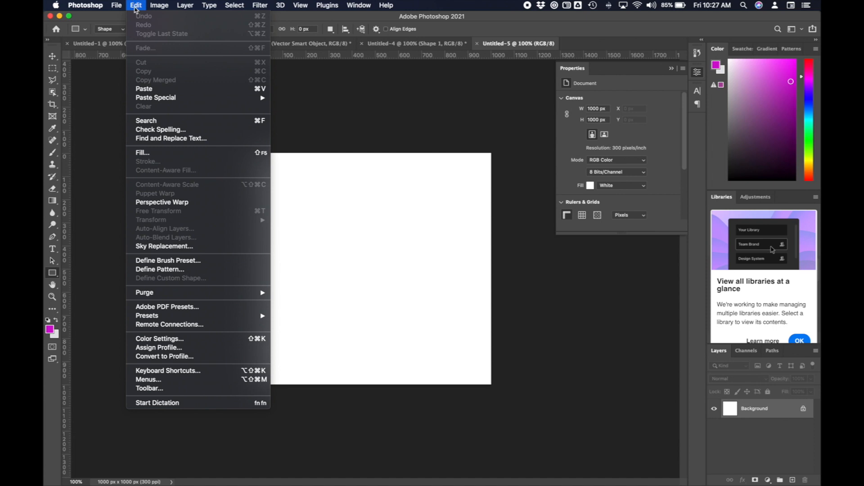
left_click(153, 89)
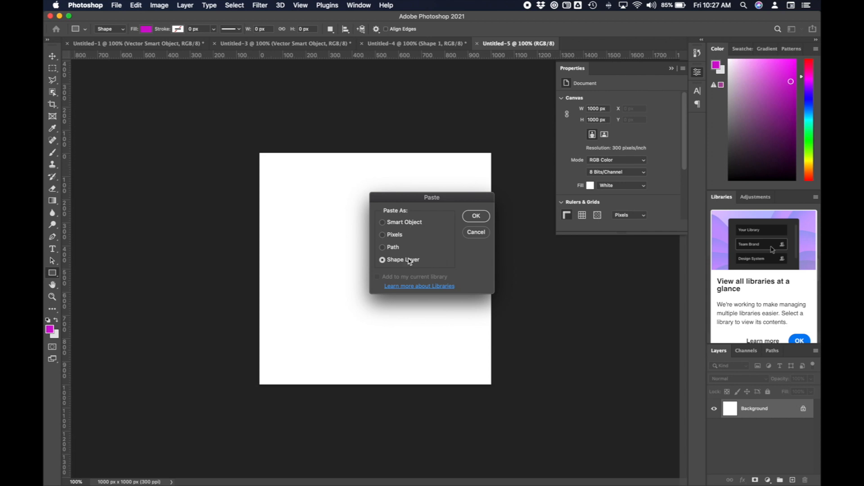
left_click(404, 223)
left_click(474, 221)
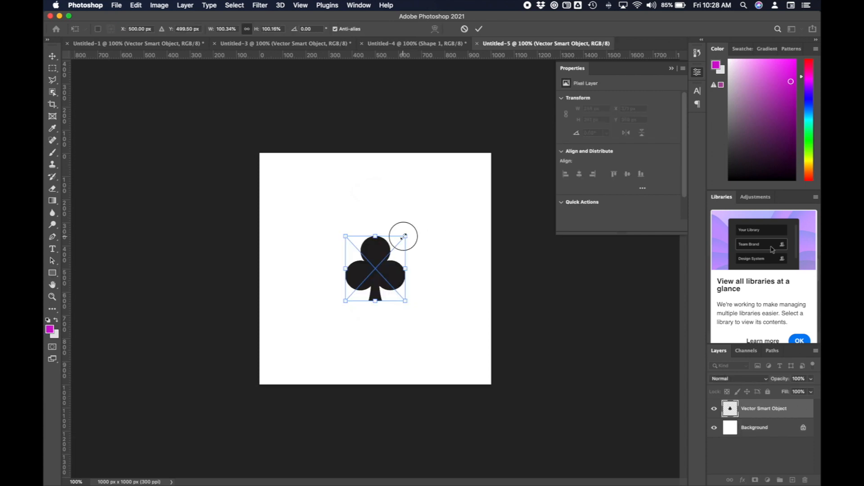
Scale the pasted club proportionally to about 254%, centre it on the canvas and commit the transform.
left_click_drag(405, 236, 450, 187)
left_click_drag(346, 301, 300, 349)
left_click_drag(396, 283, 401, 283)
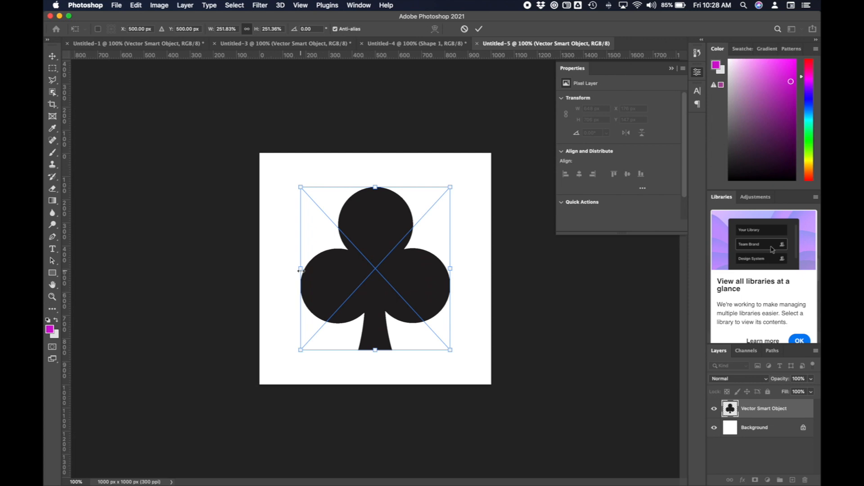
mouse_move(300, 270)
left_mouse_down()
mouse_move(260, 265)
mouse_move(299, 269)
left_mouse_up()
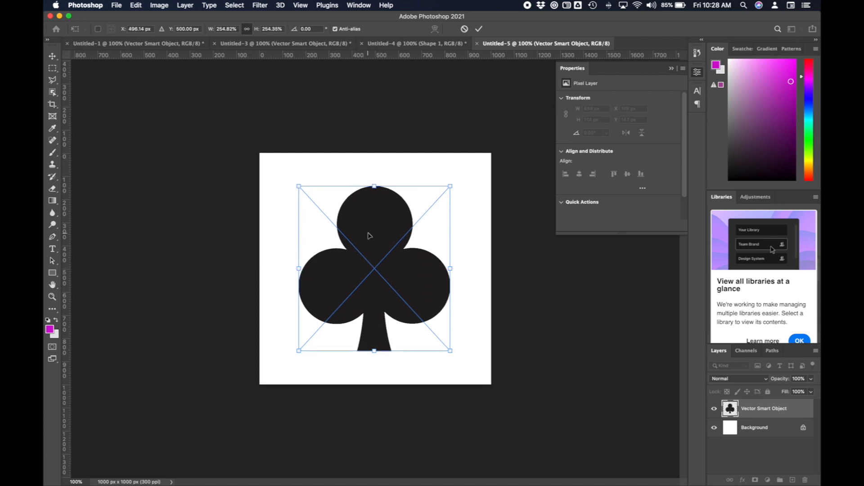
left_click_drag(369, 236, 380, 230)
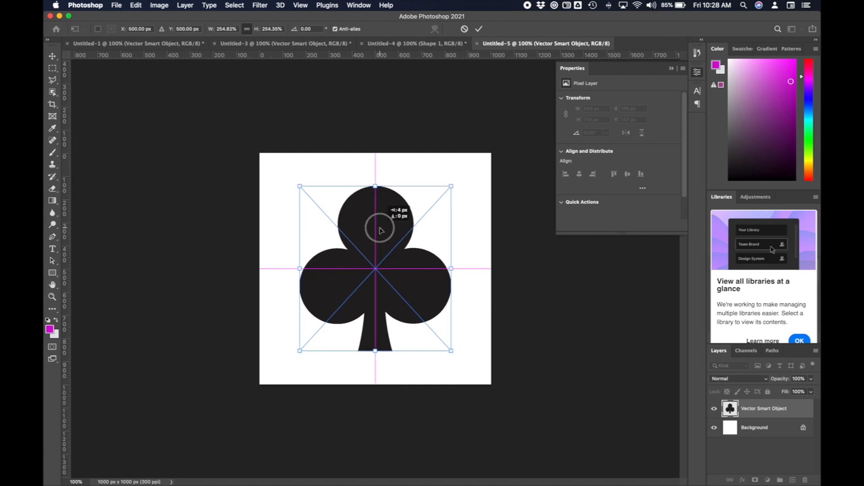
left_click_drag(380, 230, 380, 230)
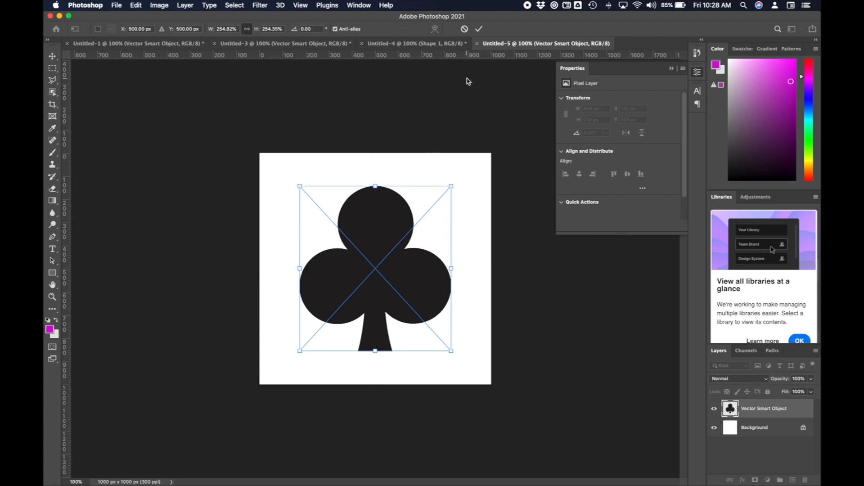
left_click(481, 29)
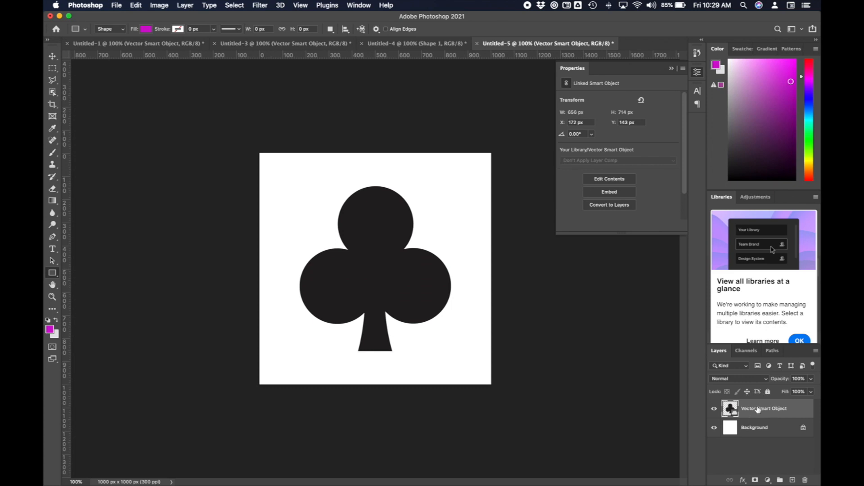
Add a Gradient Overlay to the club layer using the Foreground to Background preset from Basics, and open its gradient for editing.
left_click(186, 5)
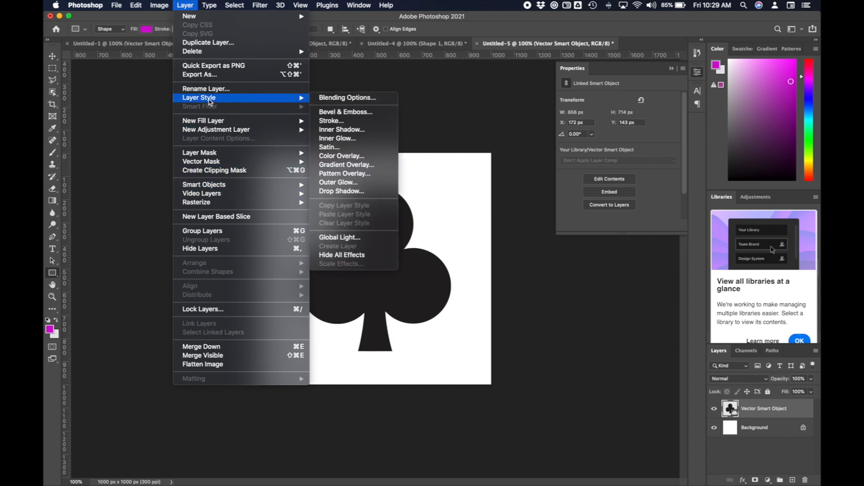
left_click(340, 165)
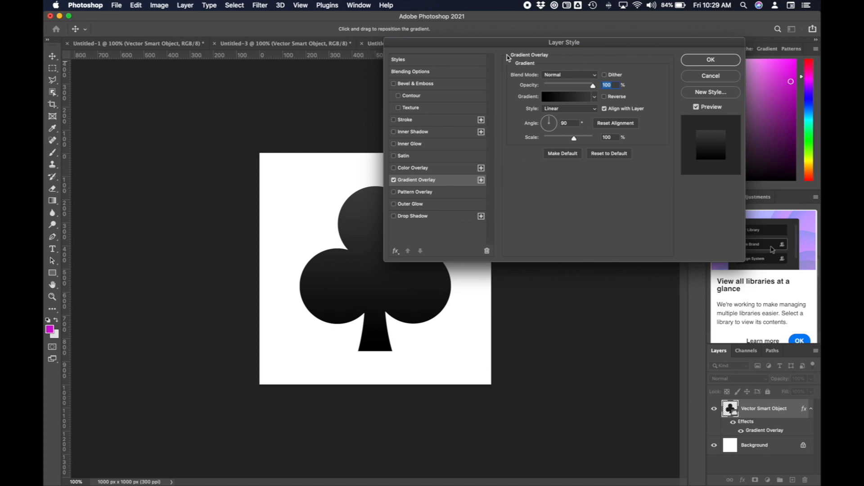
left_click_drag(496, 42, 539, 26)
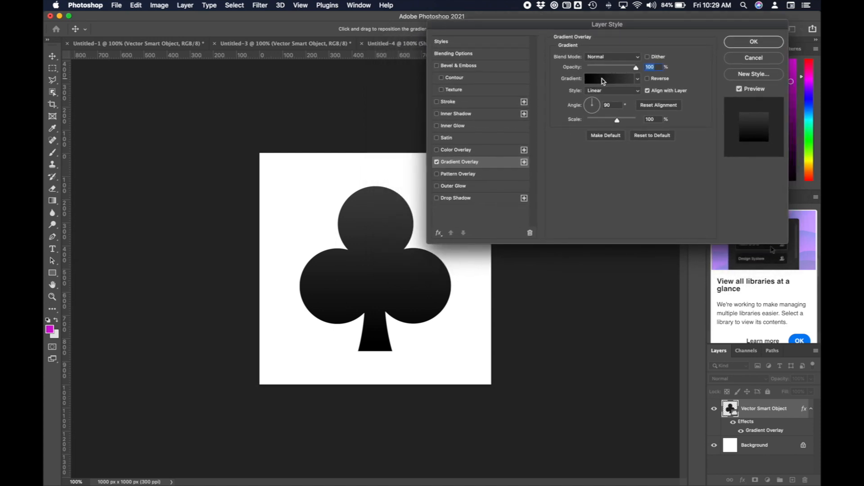
left_click(638, 81)
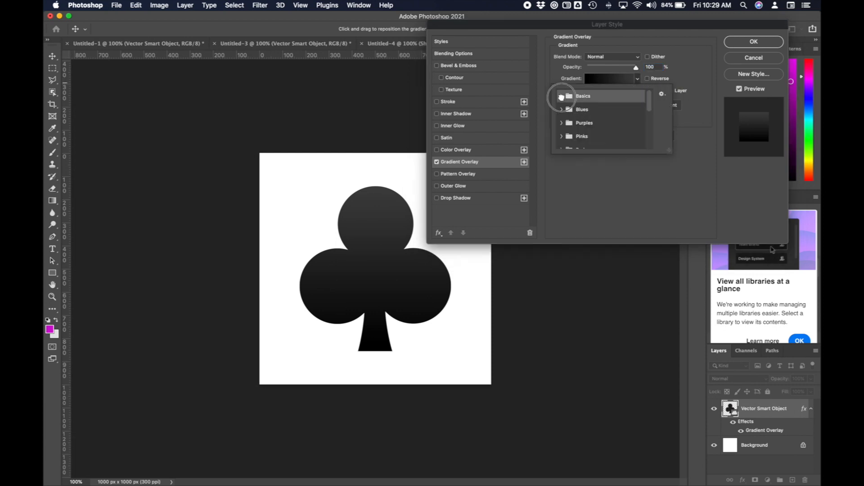
left_click(561, 96)
left_click(578, 113)
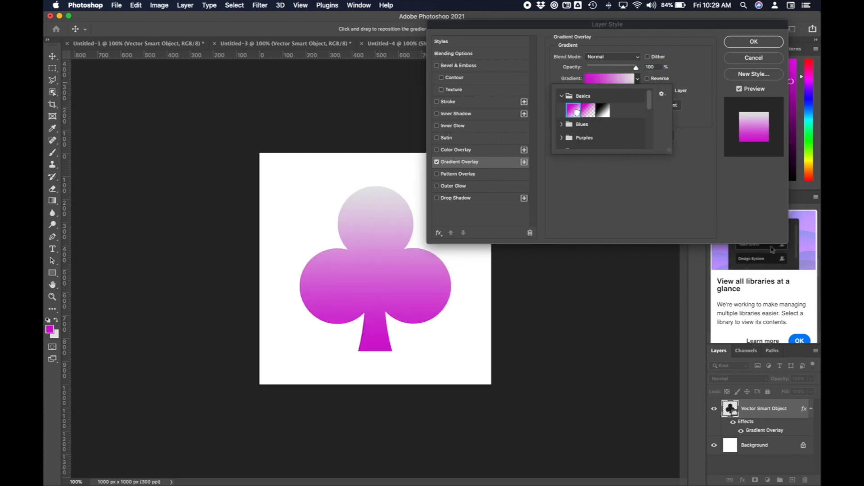
left_click(699, 67)
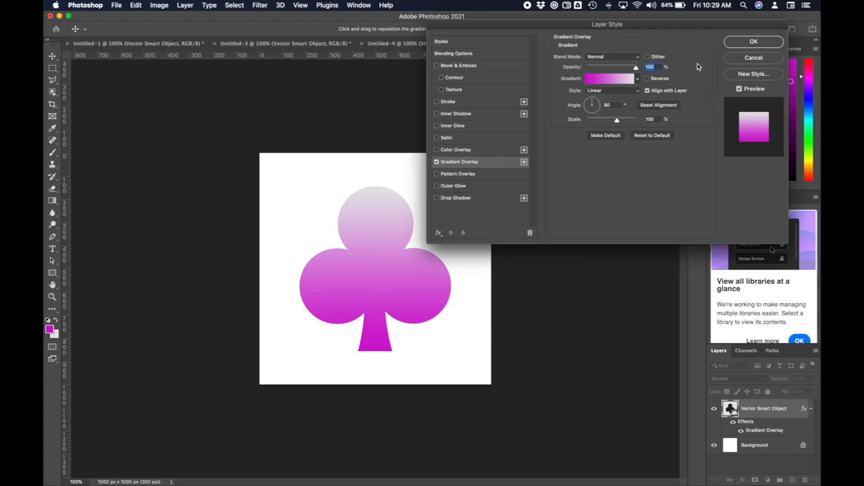
left_click(613, 80)
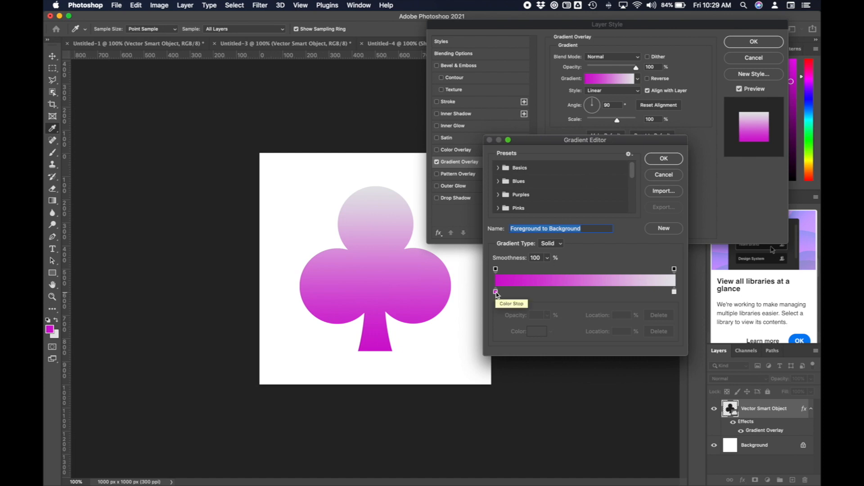
double_click(675, 292)
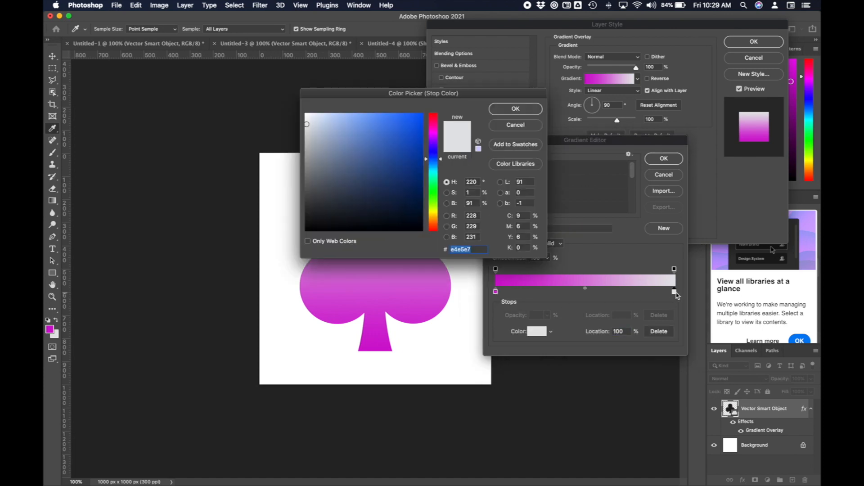
left_click(377, 342)
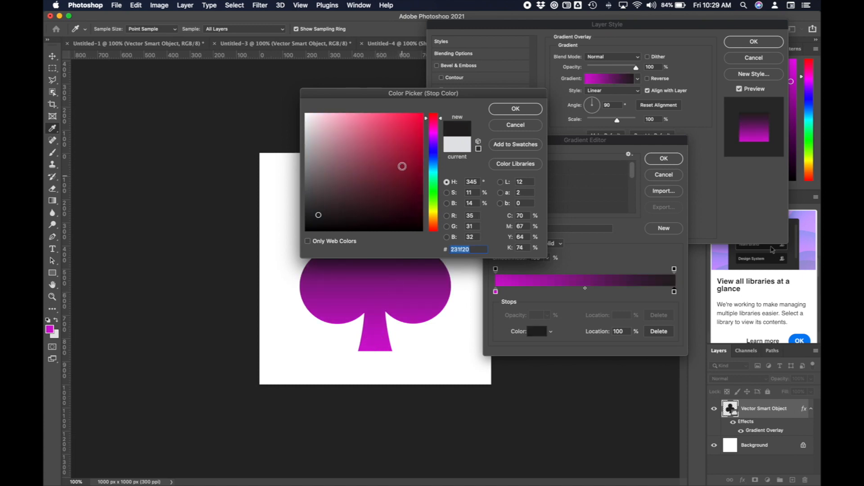
left_click(367, 193)
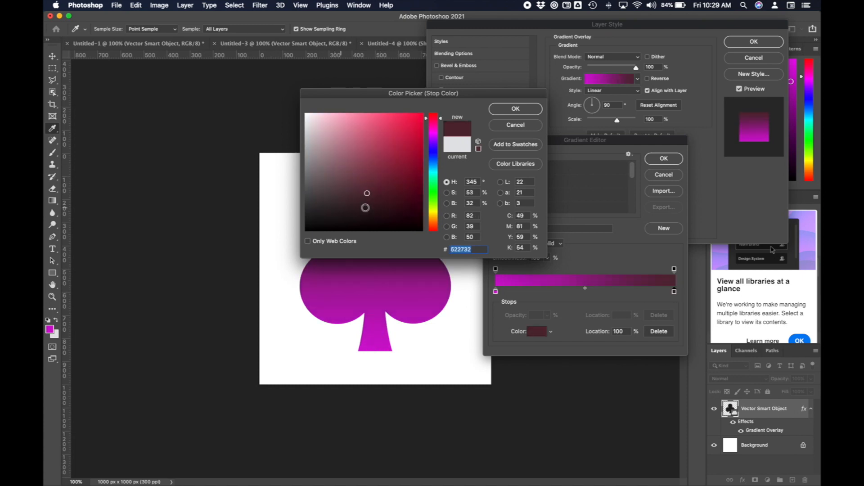
left_click(439, 136)
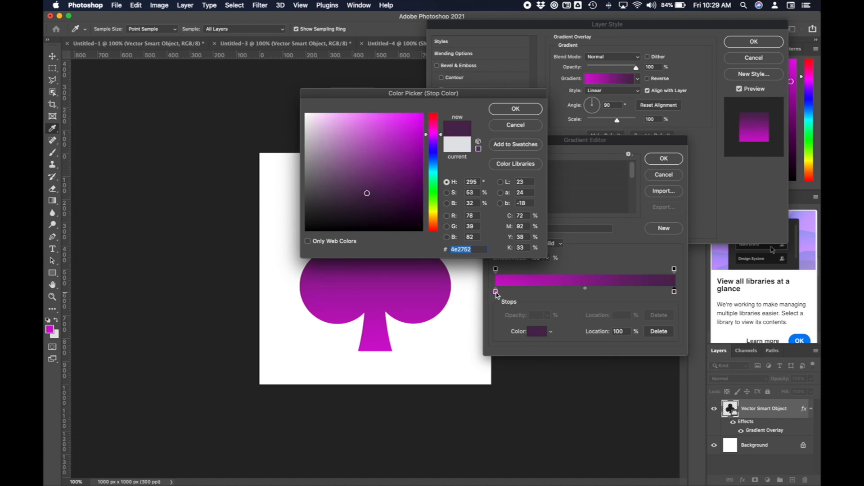
left_click(515, 125)
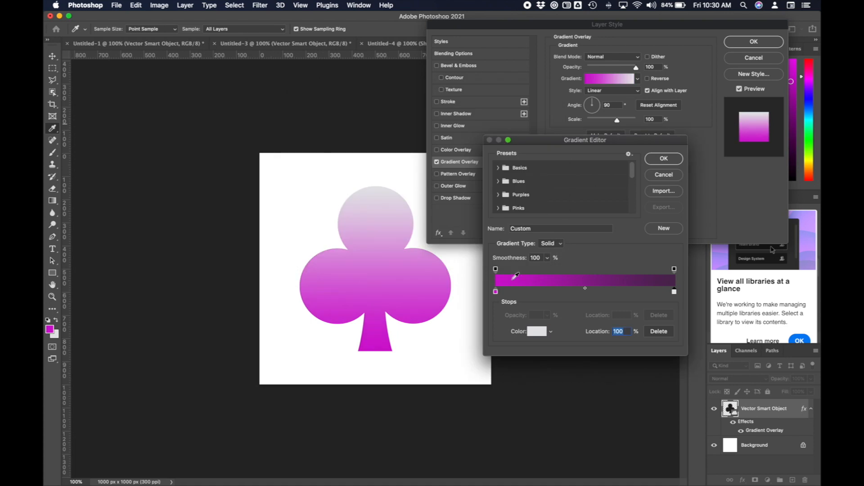
Copy the hex code d010d0 from the magenta colour stop at location 0% of the gradient.
double_click(496, 291)
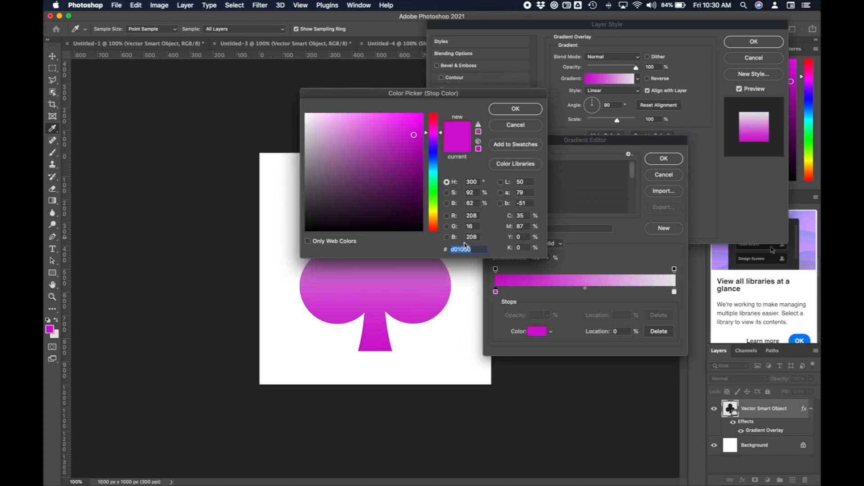
right_click(464, 250)
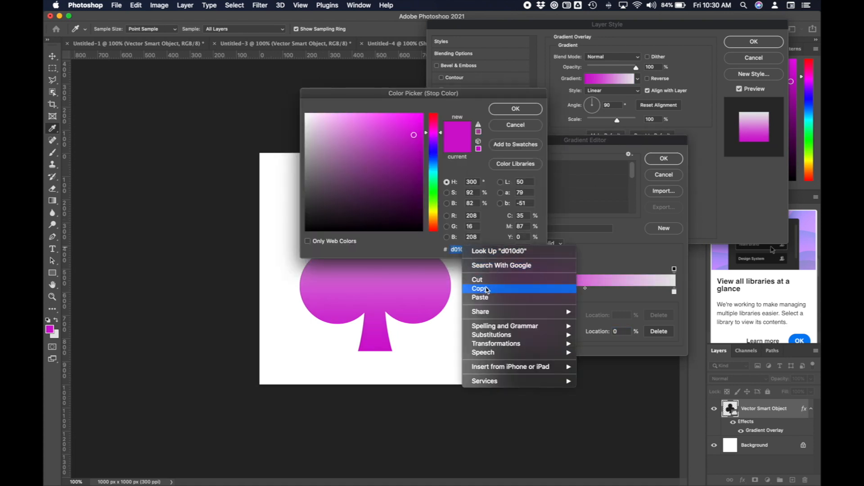
left_click(484, 289)
left_click(515, 111)
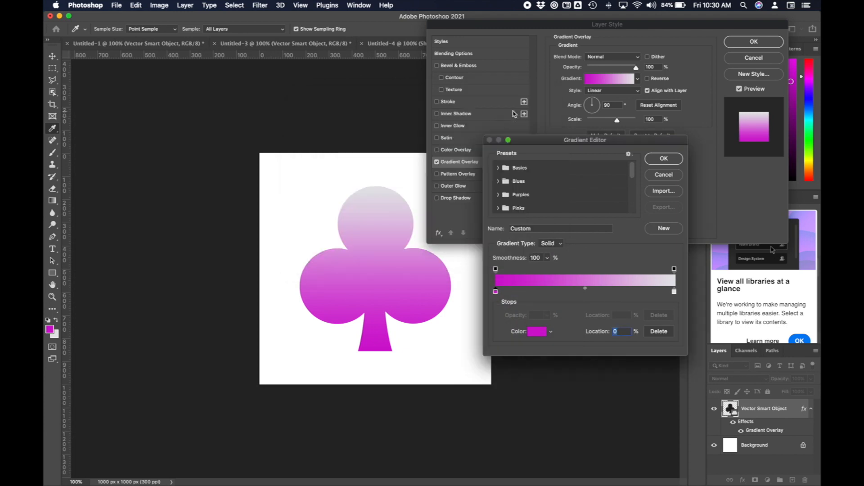
Paste the copied hex code into the 100% colour stop, darken it to #8f0d8f and accept the gradient.
double_click(674, 293)
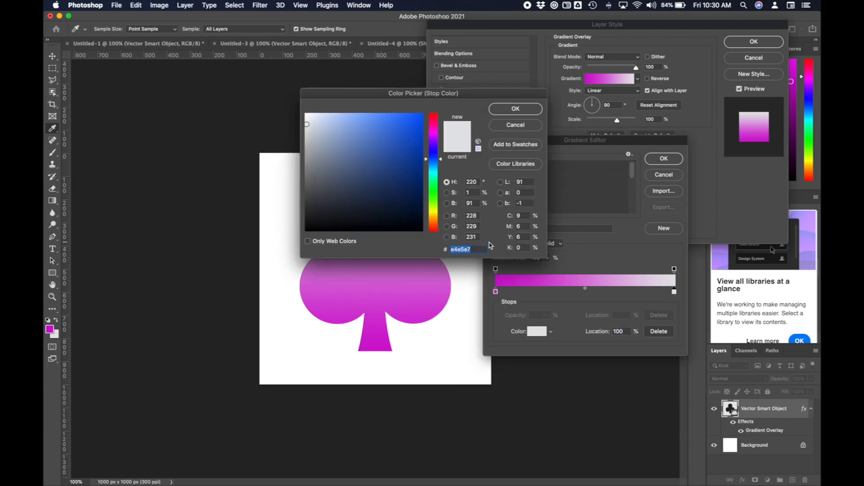
right_click(464, 249)
left_click(484, 298)
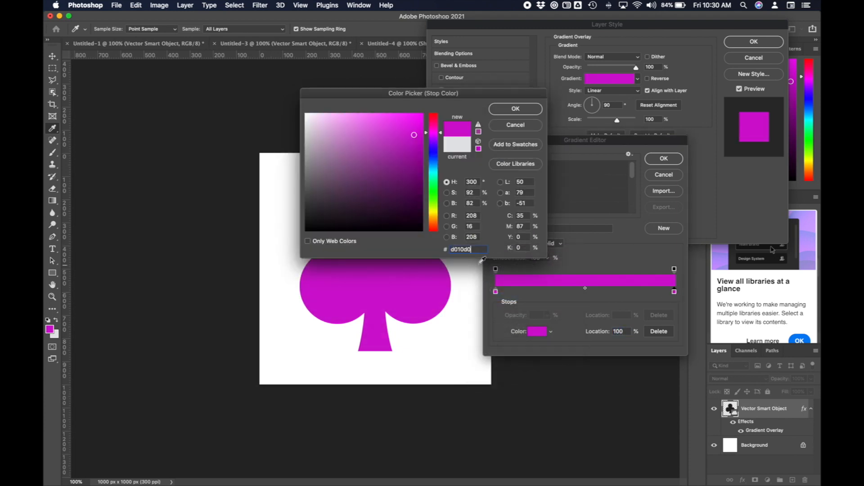
left_click(413, 165)
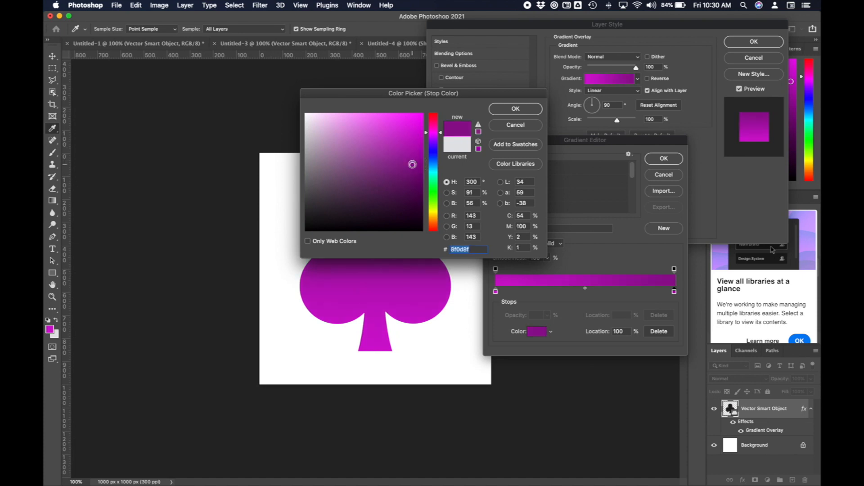
left_click(509, 109)
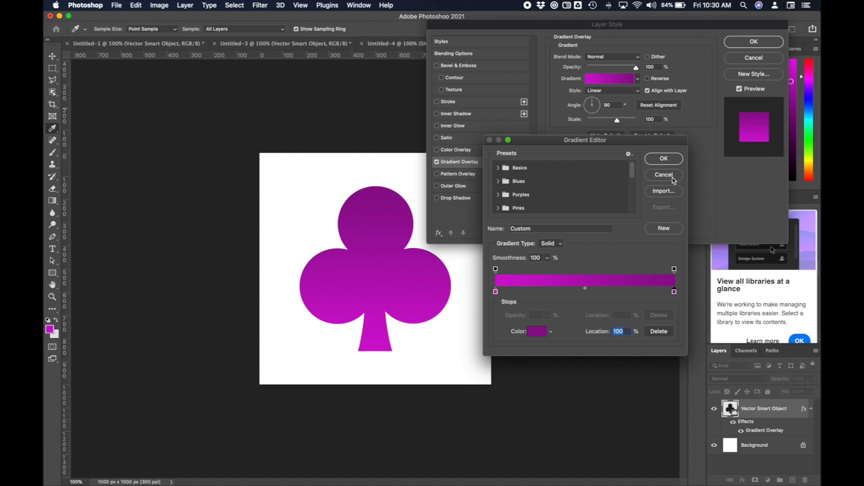
left_click(668, 160)
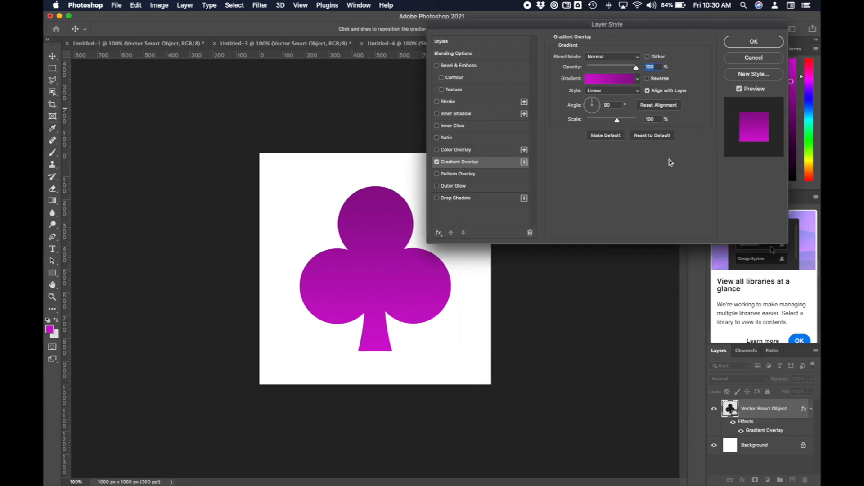
Reverse the overlay's gradient direction and set its angle to 51°.
left_click(647, 79)
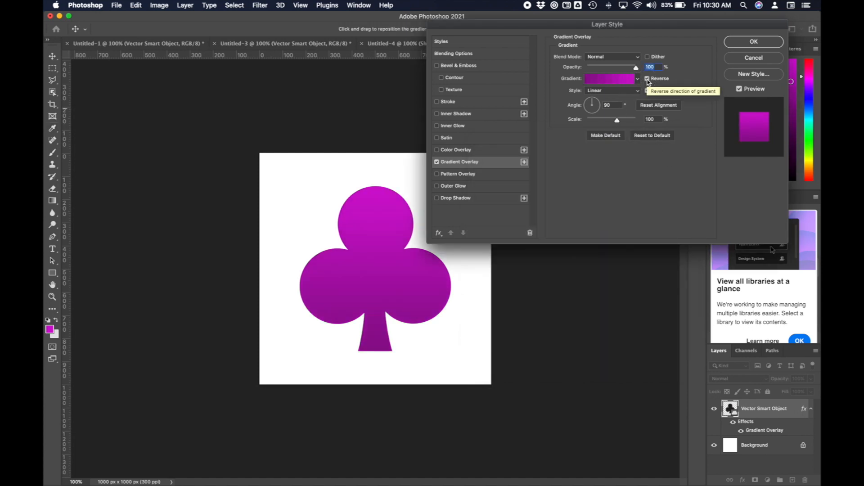
left_click(648, 79)
left_click(647, 79)
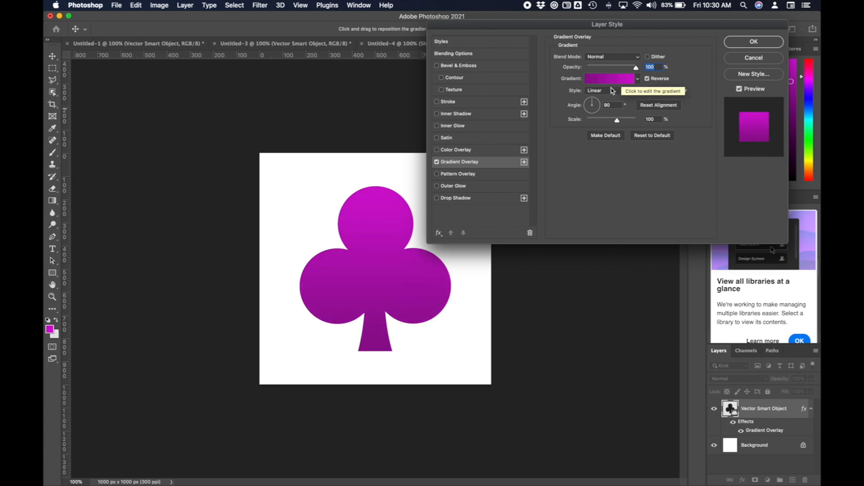
left_click(598, 103)
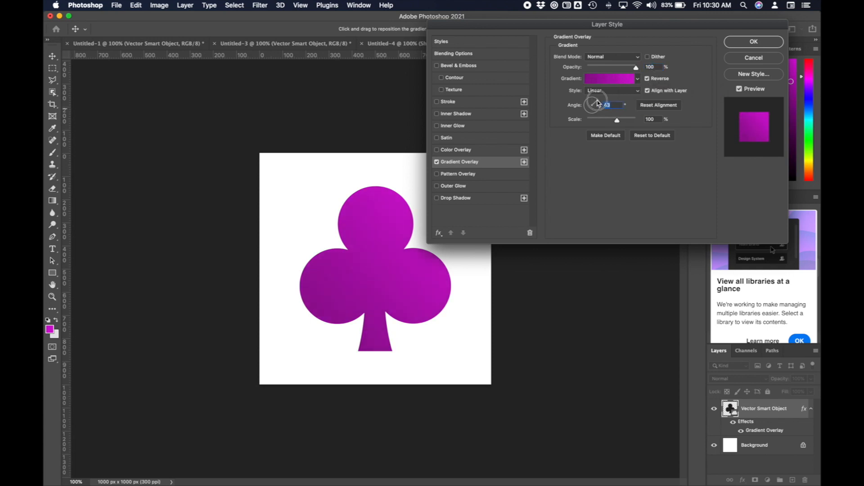
left_click_drag(598, 103, 612, 81)
Darken the gradient's 100% colour stop to #3a083a, accept the gradient and set the overlay's angle to 48°.
left_click(611, 80)
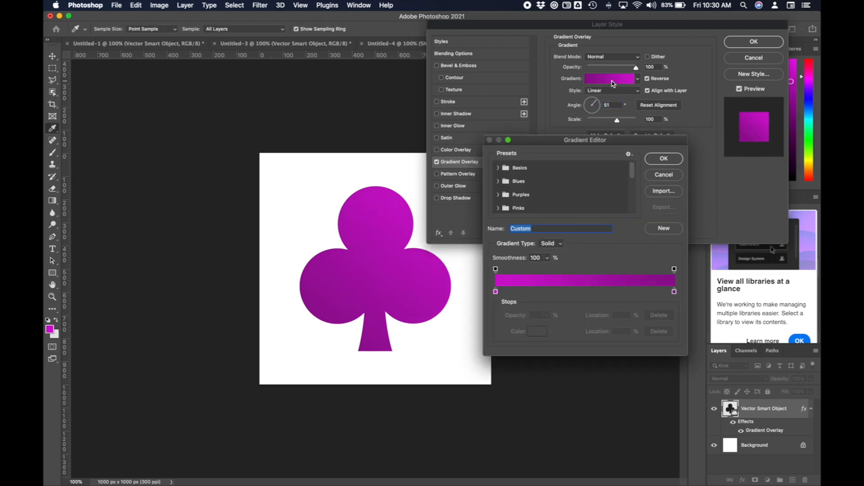
double_click(674, 291)
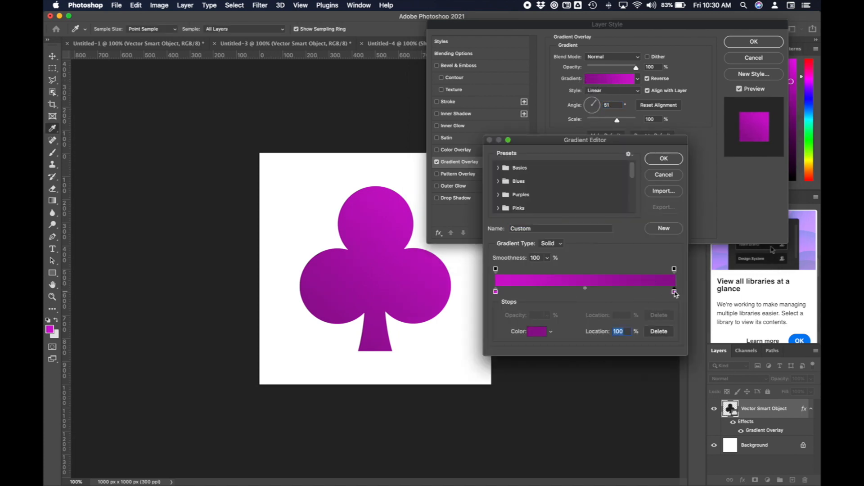
left_click(409, 196)
left_click(516, 109)
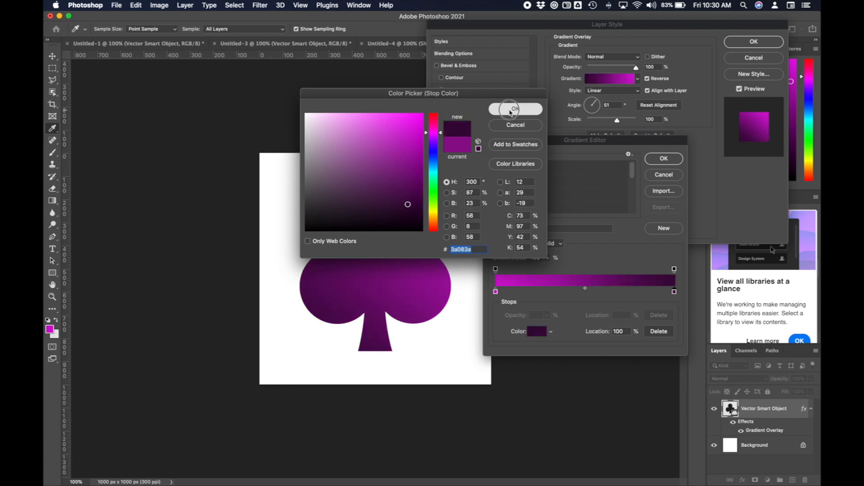
left_click(664, 159)
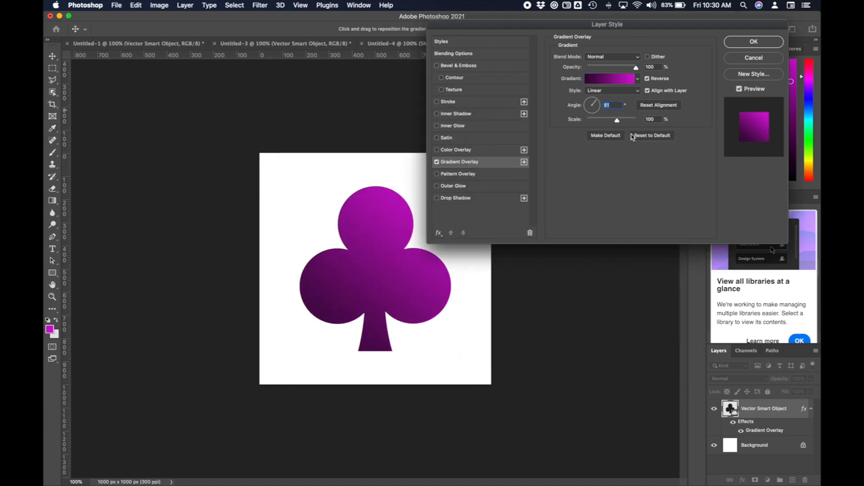
mouse_move(602, 111)
left_mouse_down()
mouse_move(597, 121)
mouse_move(588, 111)
mouse_move(599, 101)
left_mouse_up()
Try the Radial style on the gradient overlay and return it to Linear.
left_click(604, 90)
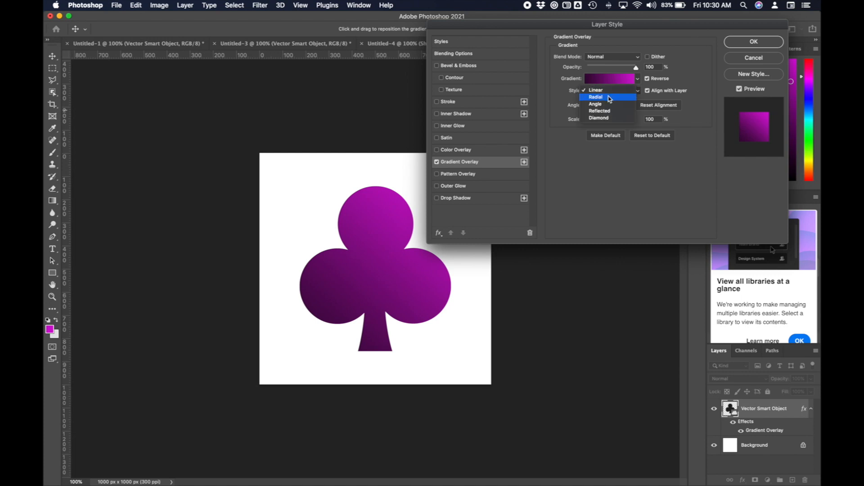
left_click(609, 97)
left_click(605, 91)
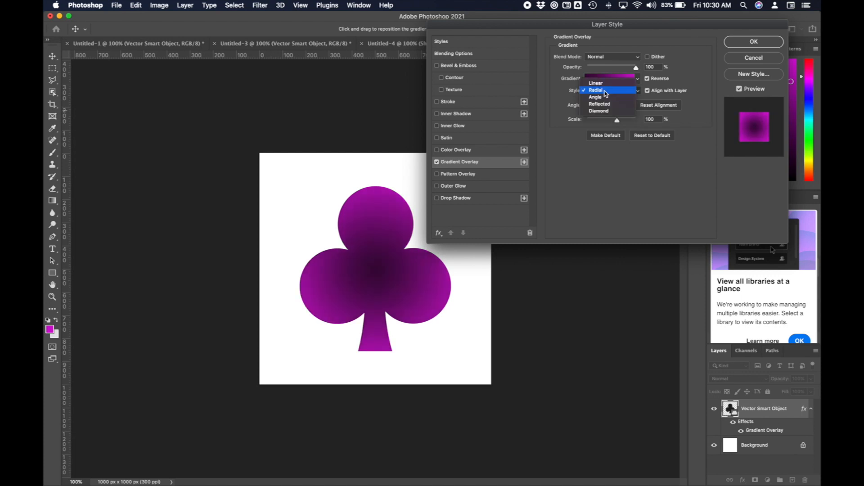
left_click(601, 84)
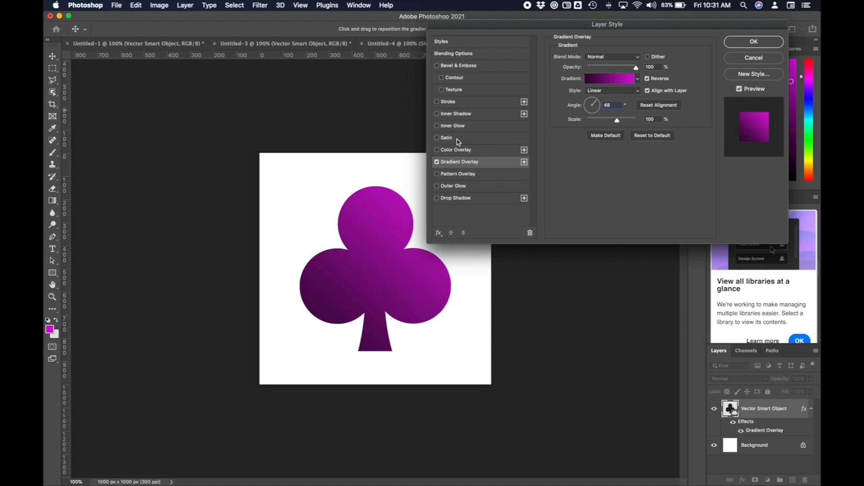
Add an Inner Bevel with Bevel & Emboss, setting depth to 251%, size to 43 px and soften to 7 px.
left_click(436, 65)
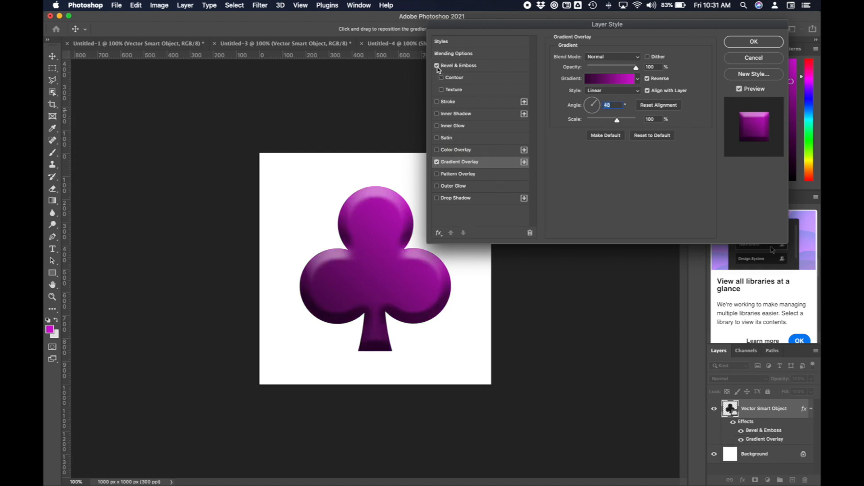
left_click(470, 67)
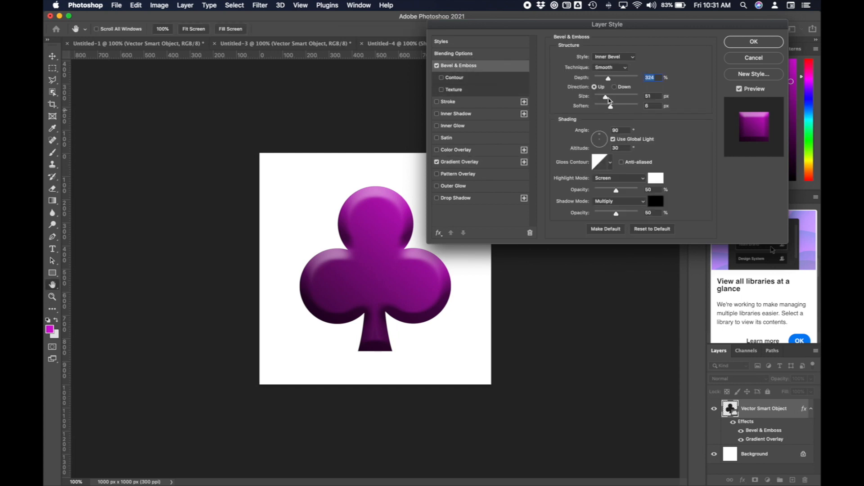
mouse_move(608, 100)
left_mouse_down()
mouse_move(617, 99)
mouse_move(606, 100)
mouse_move(608, 79)
mouse_move(613, 108)
left_mouse_up()
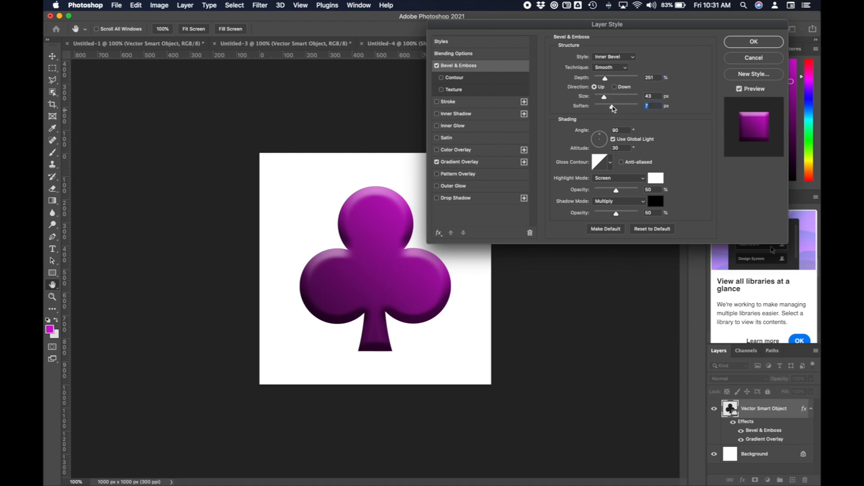
Turn off the club's Gradient Overlay effect.
left_click(450, 166)
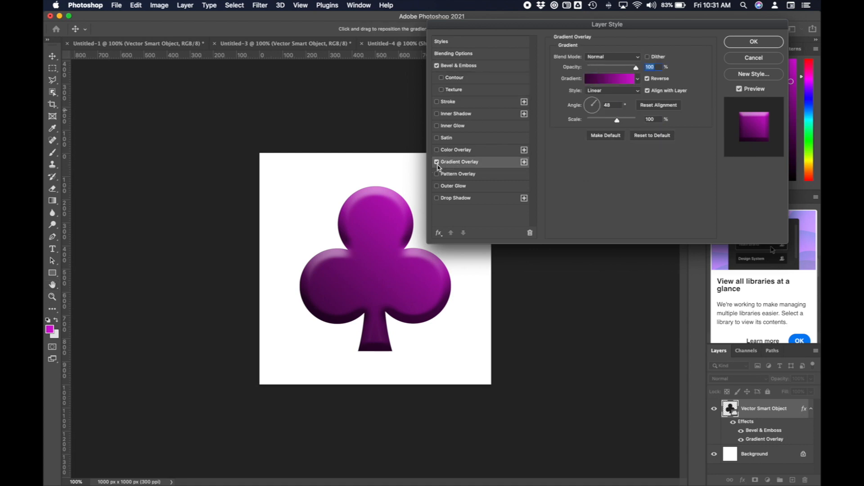
left_click(437, 162)
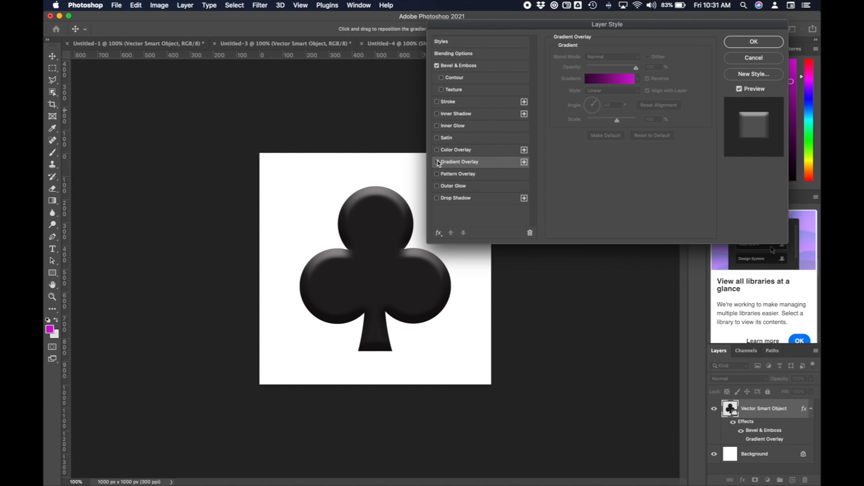
Add a Pattern Overlay to the club and apply the first blue pattern from the Water group.
left_click(458, 175)
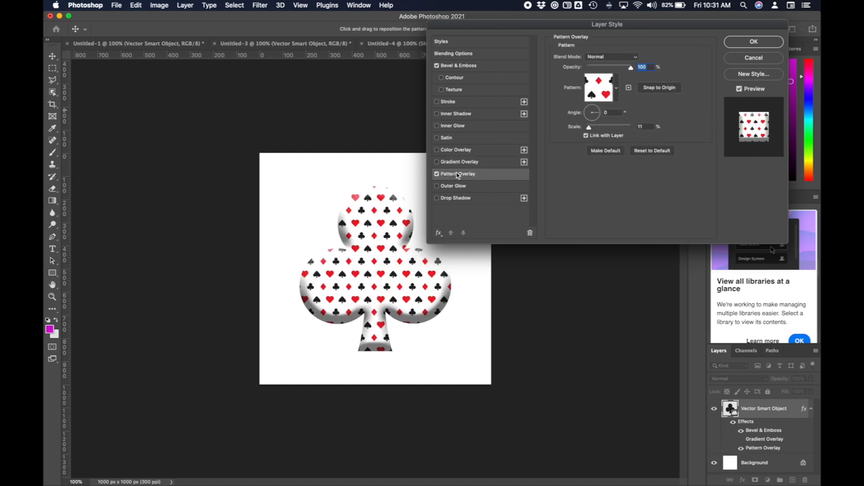
left_click(617, 90)
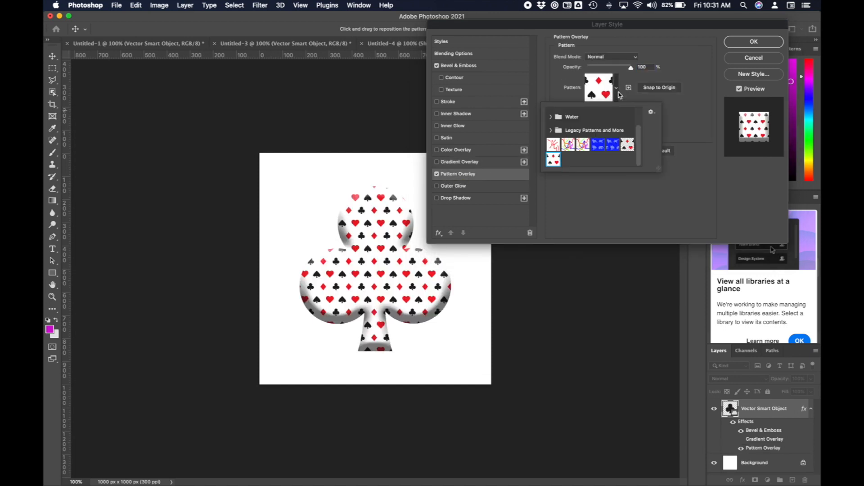
left_click(550, 116)
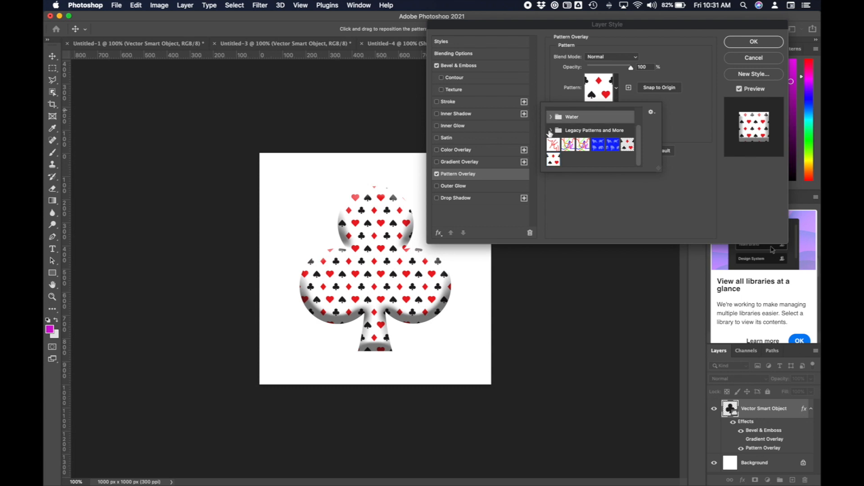
left_click(551, 117)
left_click(563, 131)
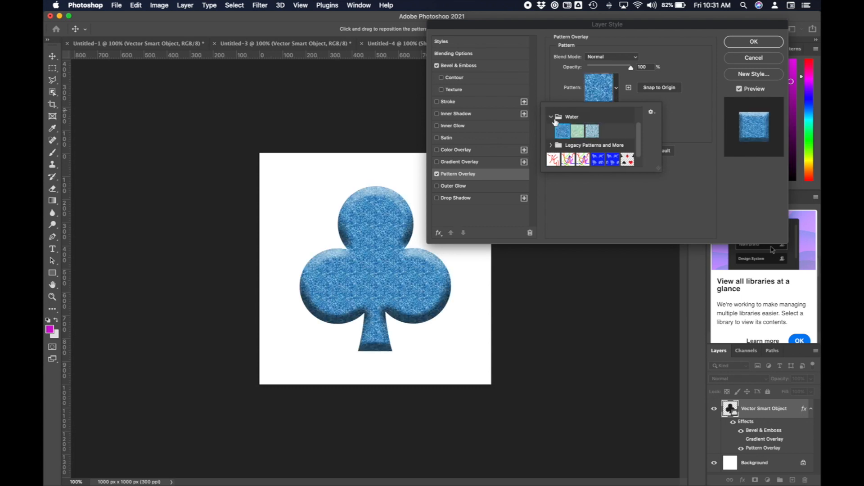
Try a brown pattern from the Dirt group in the 2019 Patterns of Legacy Patterns and More.
left_click(552, 117)
left_click(551, 130)
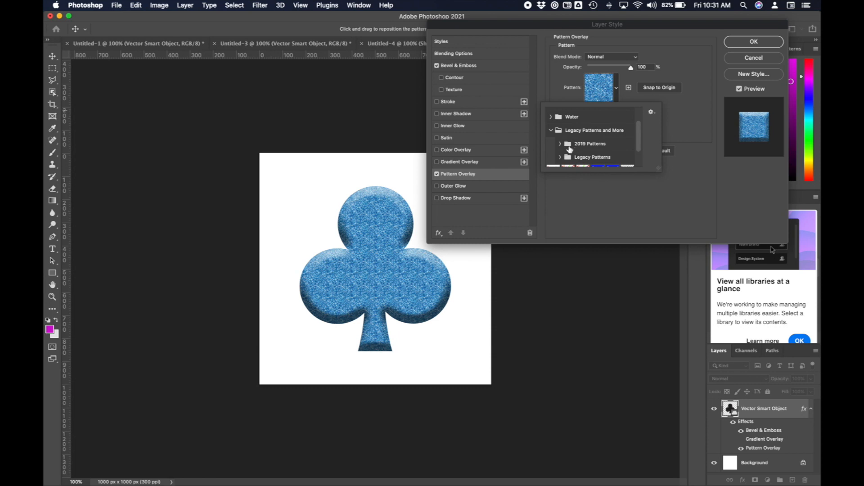
left_click(561, 144)
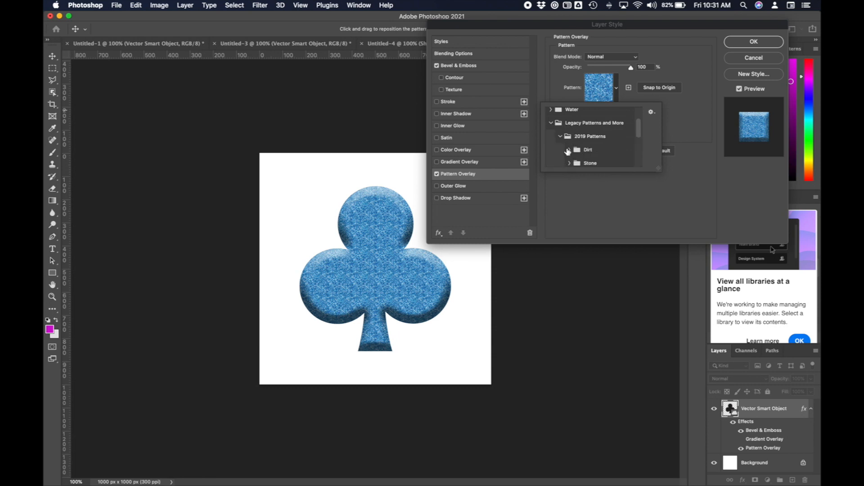
left_click(568, 150)
left_click(592, 160)
left_click(552, 123)
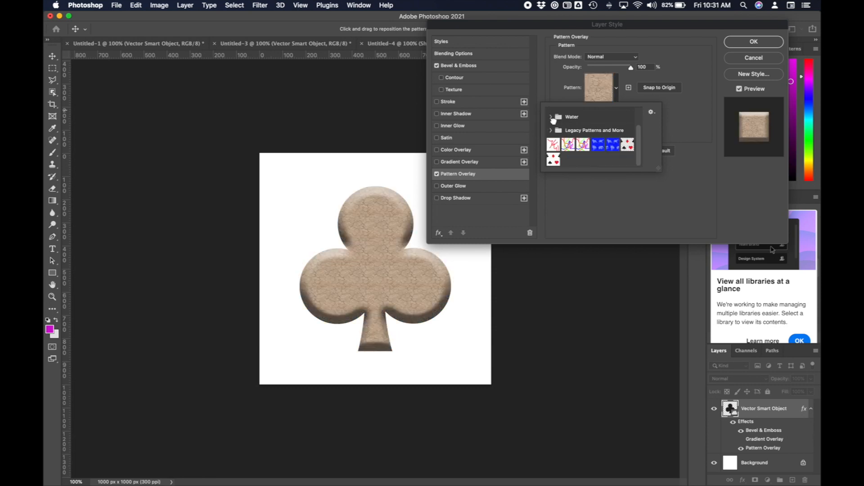
Compare the blue animal patterns with the card suits pattern and apply the first blue animal one.
left_click(609, 144)
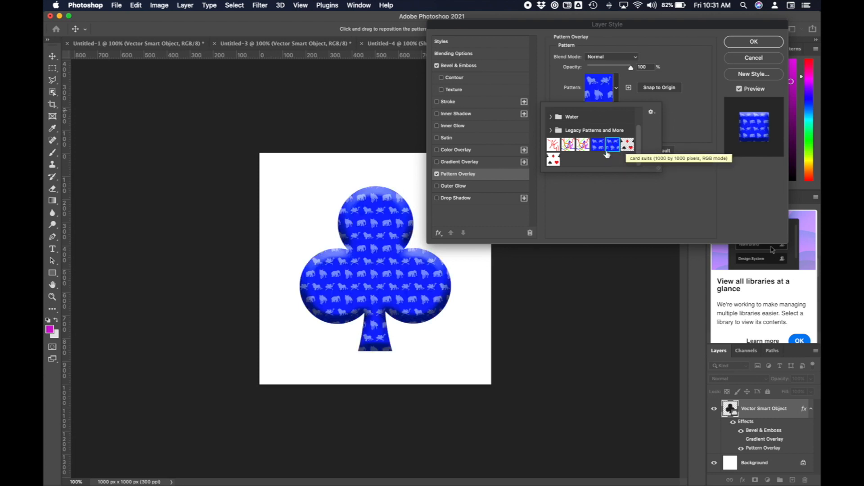
left_click(554, 161)
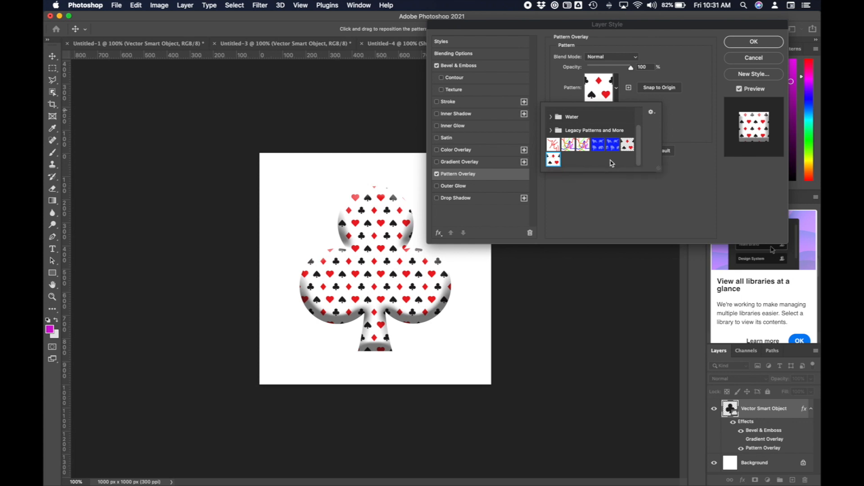
left_click(597, 148)
left_click(673, 128)
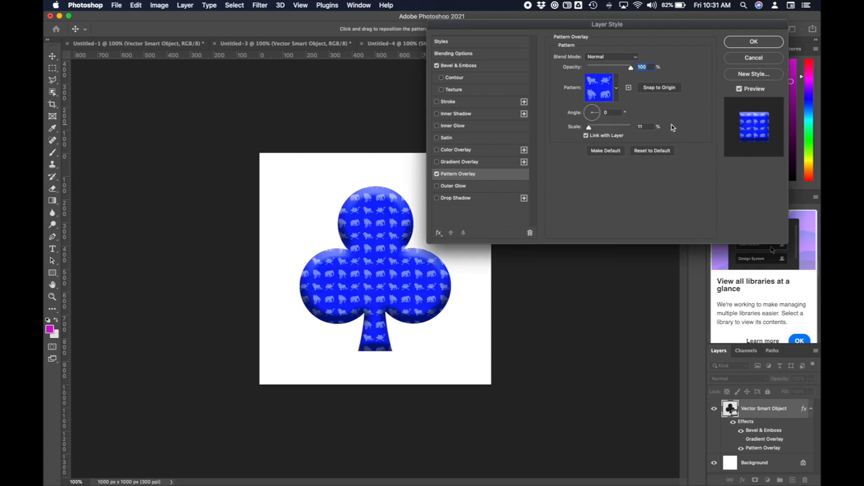
Set the pattern overlay's scale to 17% and apply the second blue animal pattern.
left_click_drag(589, 128, 610, 130)
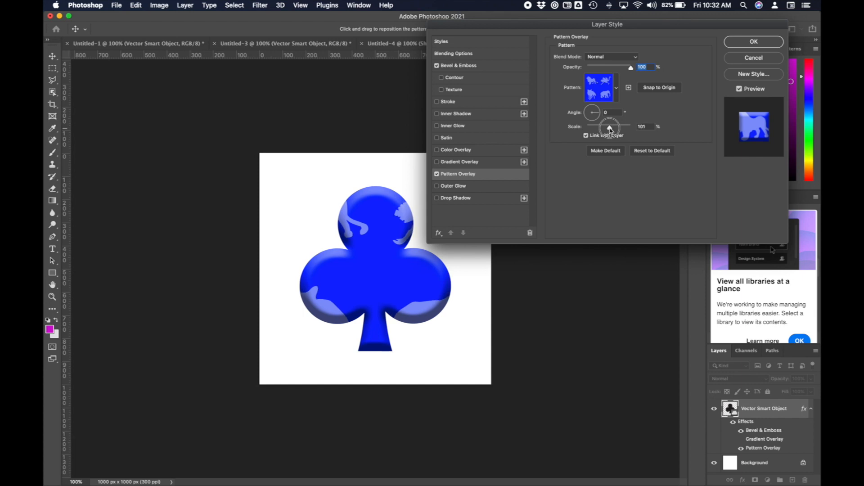
left_click_drag(610, 131, 591, 131)
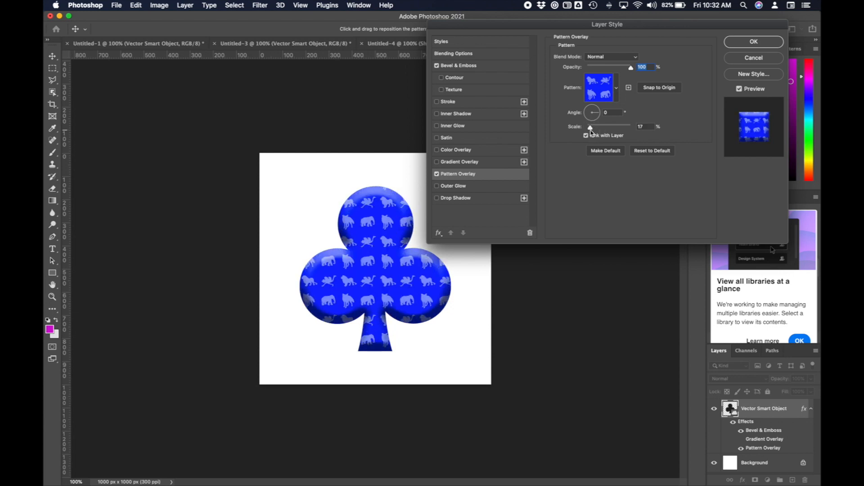
left_click(614, 96)
left_click(613, 144)
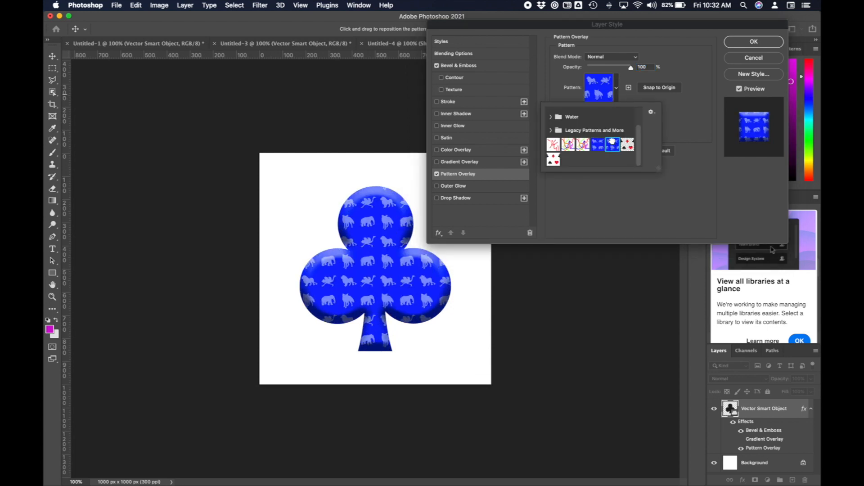
left_click(633, 177)
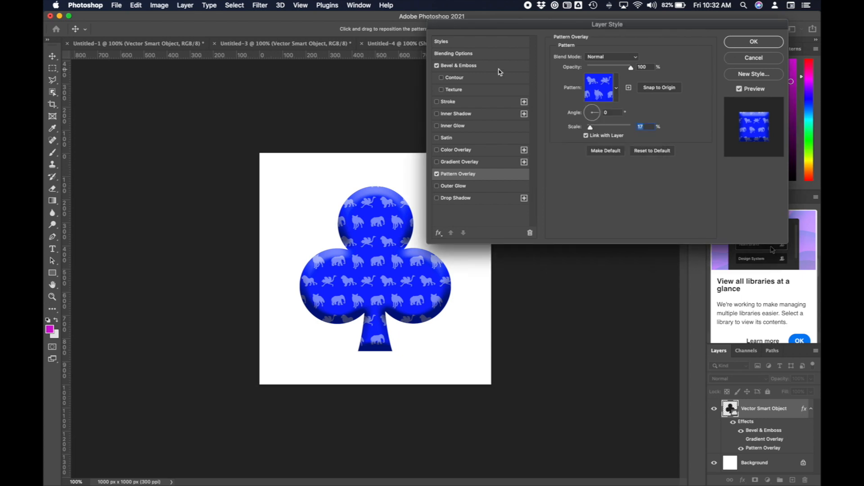
Add an 8 px black outside Stroke to the club and accept the layer style.
left_click(449, 102)
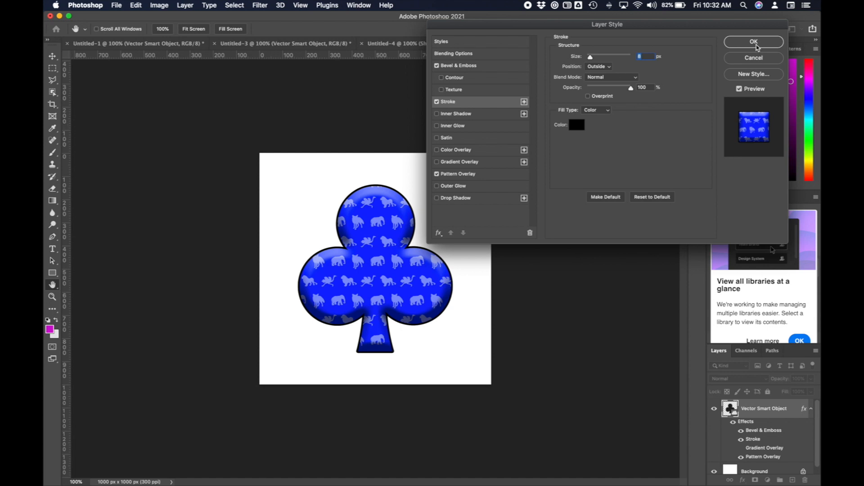
left_click(754, 42)
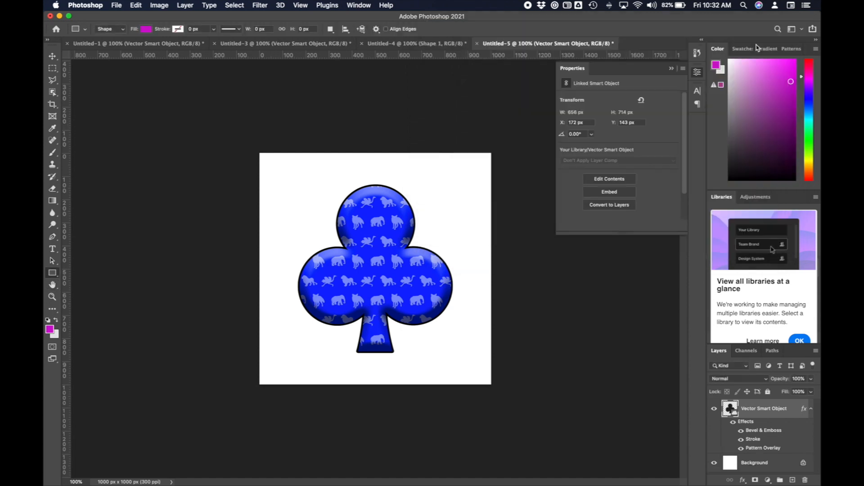
Move the club and scale it down to about 330 × 360 px in the canvas's upper-left area.
left_click(52, 56)
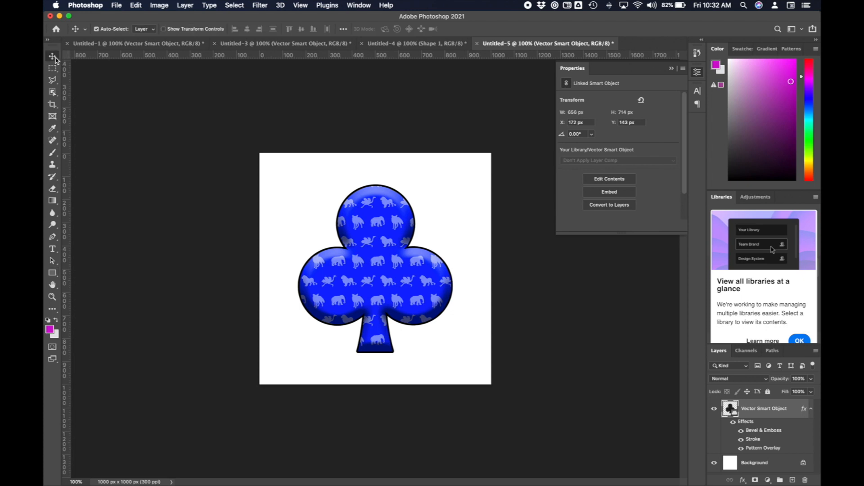
left_click_drag(386, 284, 420, 311)
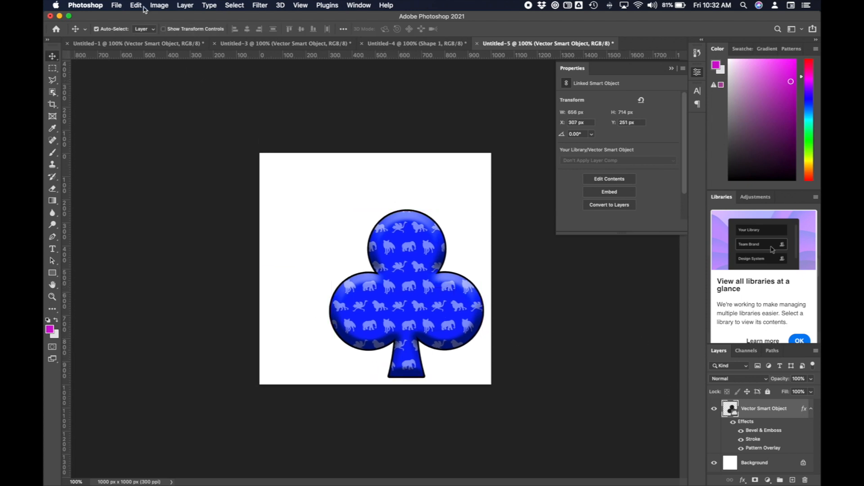
left_click(136, 5)
mouse_move(174, 219)
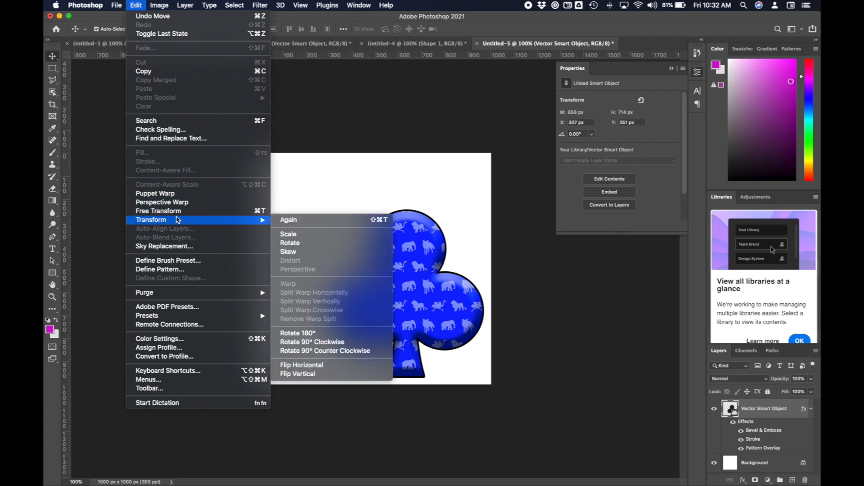
left_click(309, 234)
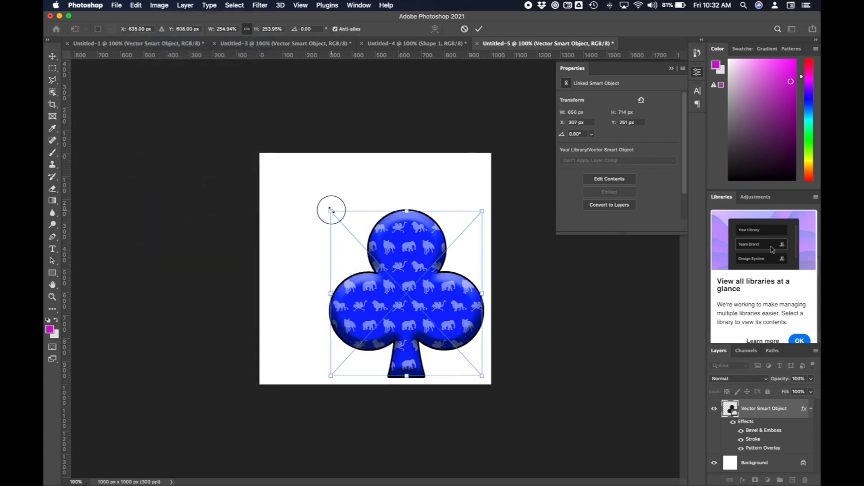
mouse_move(332, 208)
left_mouse_down()
mouse_move(413, 285)
mouse_move(365, 306)
mouse_move(357, 277)
mouse_move(364, 261)
mouse_move(394, 246)
mouse_move(406, 202)
mouse_move(442, 210)
mouse_move(333, 201)
left_mouse_up()
left_click_drag(316, 174, 307, 176)
left_click(479, 29)
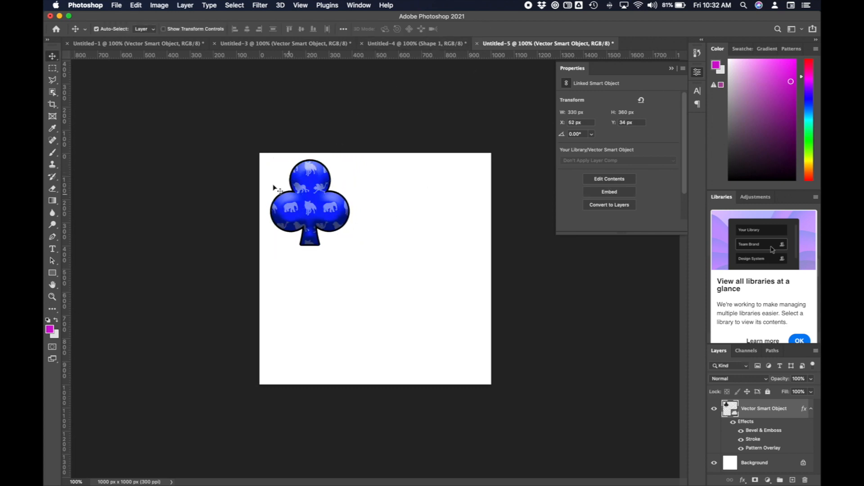
Switch to Illustrator and copy the red heart from CartSuits.ai.
key("ctrl+Up")
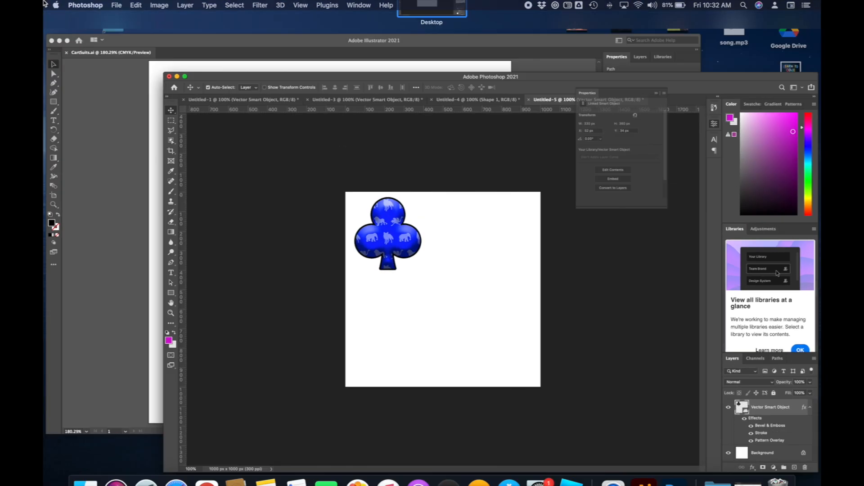
left_click(252, 143)
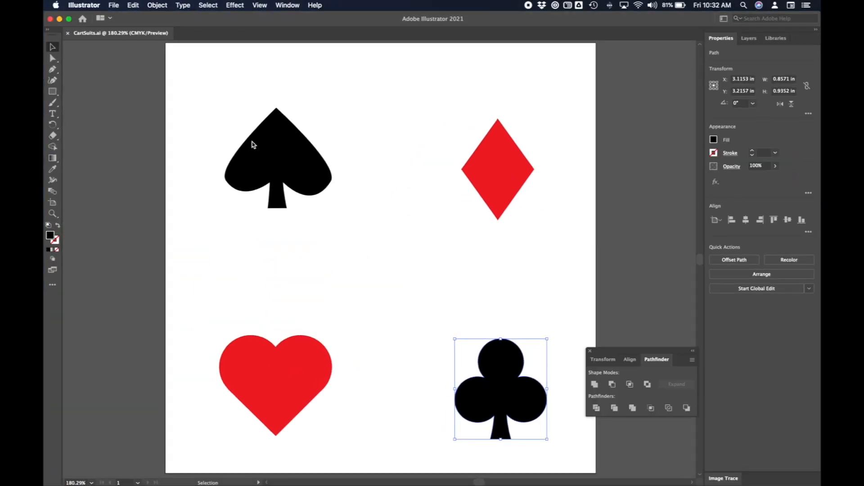
left_click(305, 379)
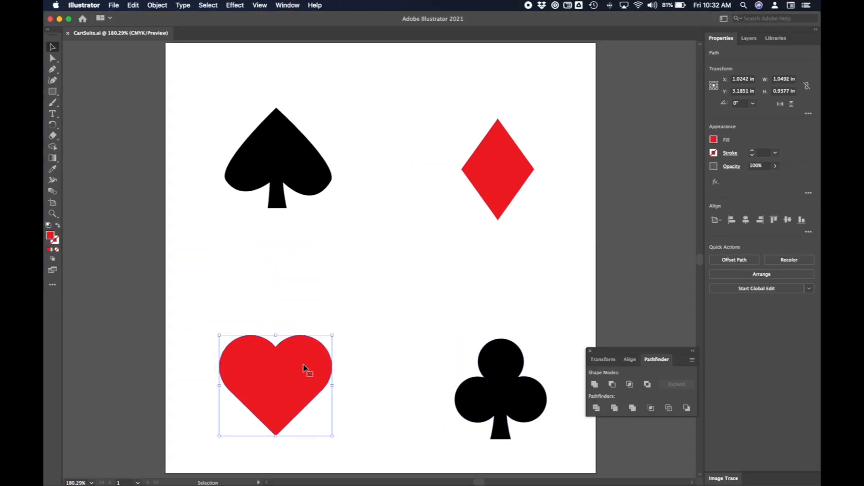
left_click(127, 5)
left_click(144, 46)
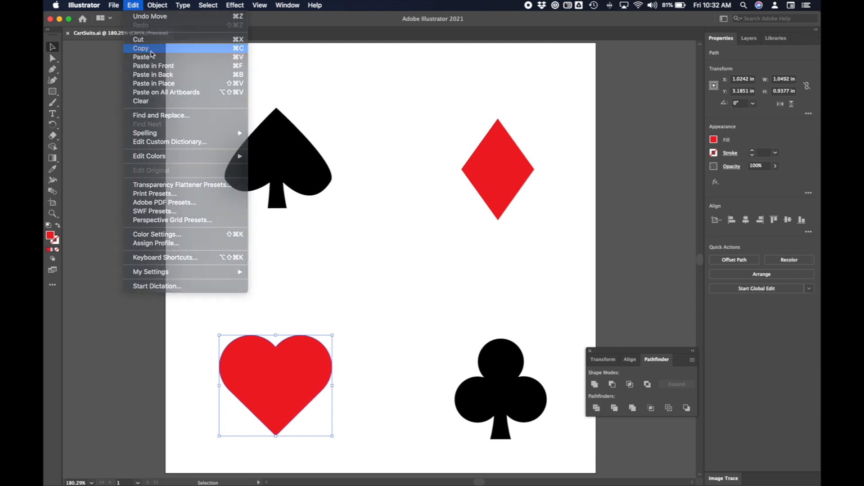
Switch back to Photoshop and paste the heart into Untitled-5 as a Shape Layer.
mouse_move(45, 4)
left_click(211, 90)
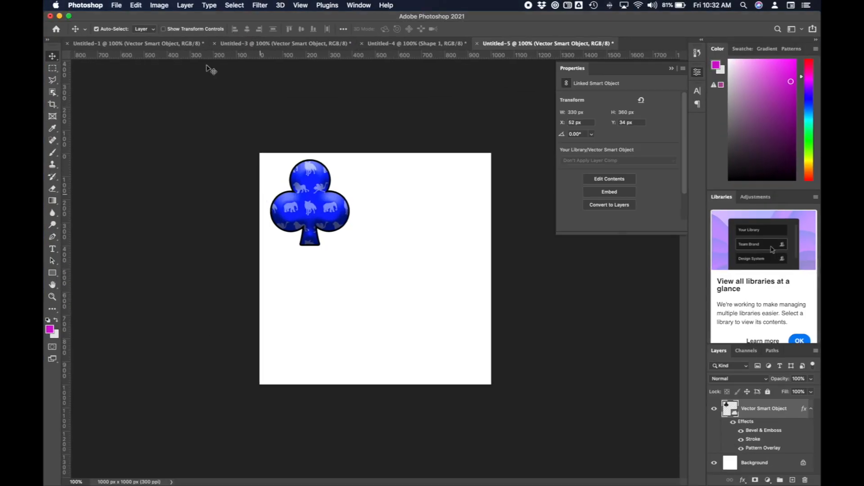
left_click(137, 5)
left_click(156, 89)
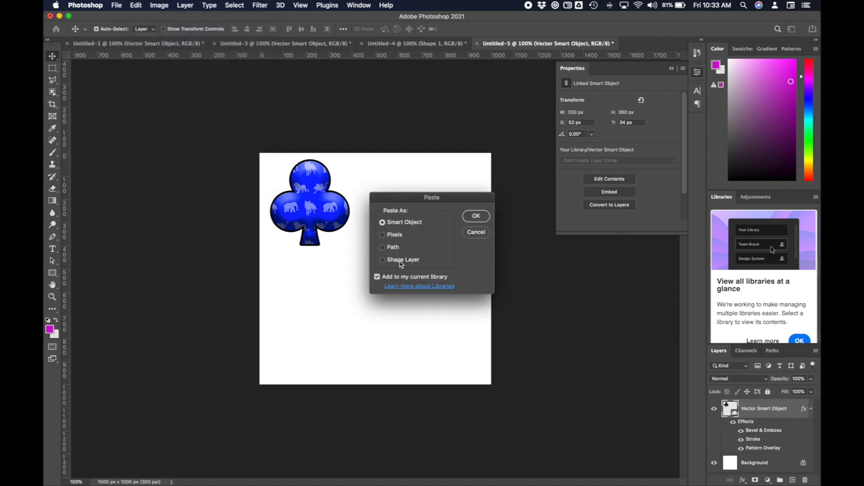
left_click(402, 261)
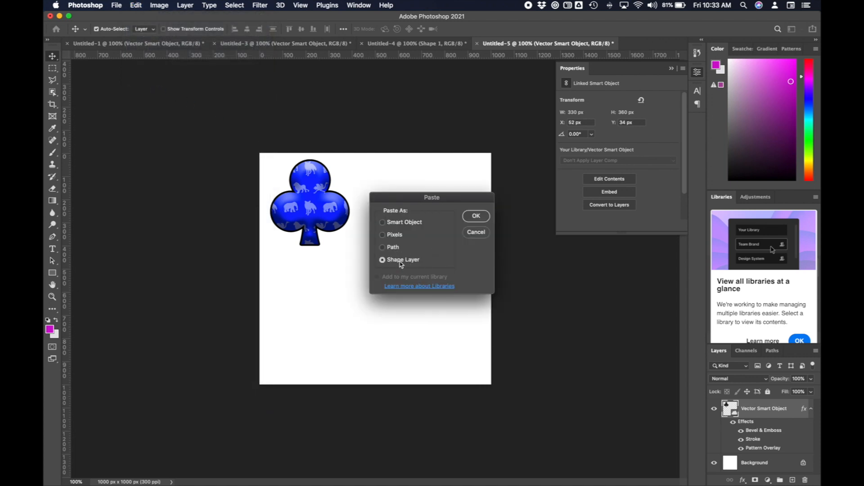
left_click(481, 216)
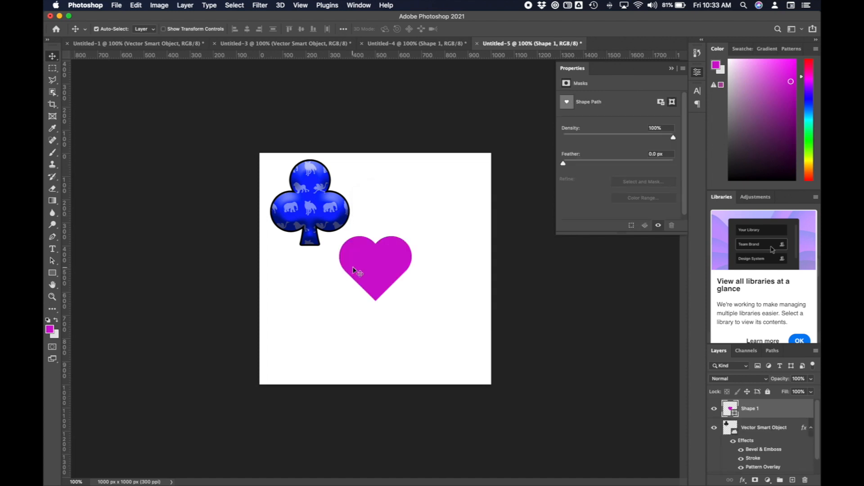
Move the heart to the canvas's lower-right area and enlarge it to about 614 × 550 px.
left_click_drag(354, 269, 394, 303)
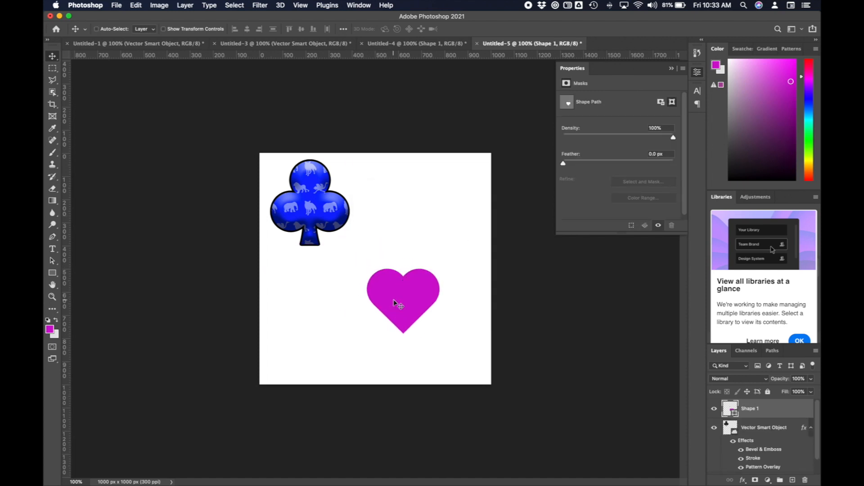
key("super+t")
left_click_drag(441, 335, 482, 372)
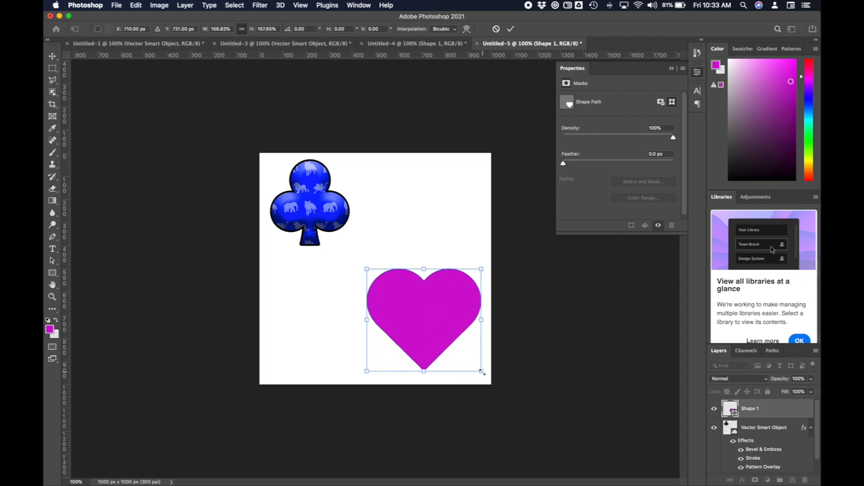
left_click_drag(367, 269, 340, 245)
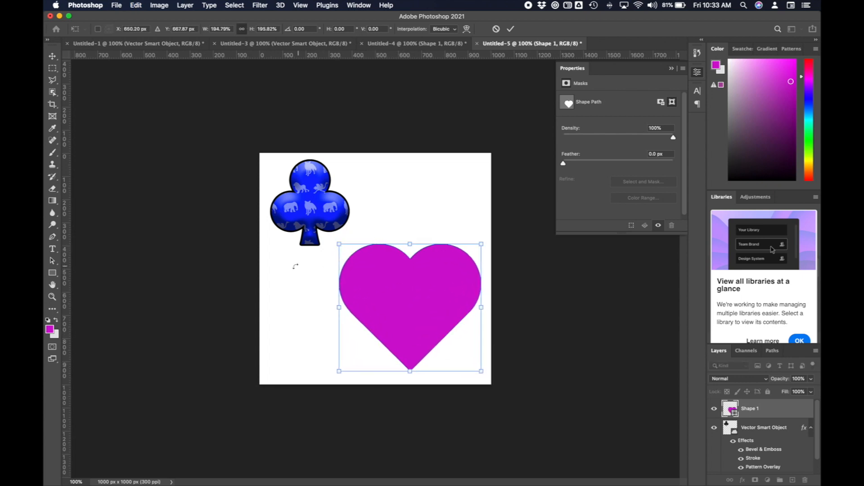
left_click(511, 29)
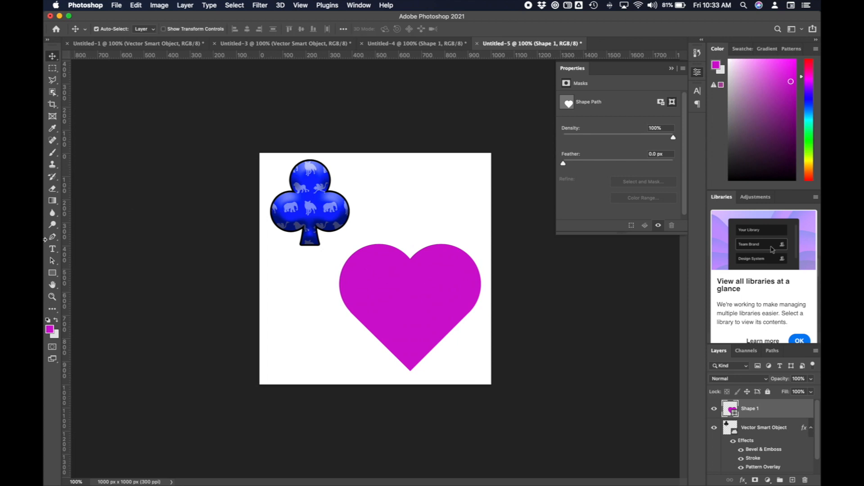
left_click(52, 272)
left_click(52, 273)
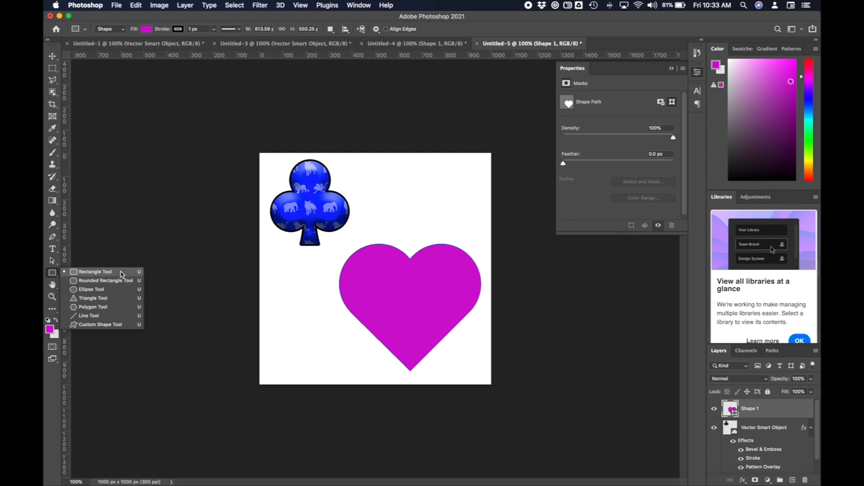
left_click(53, 56)
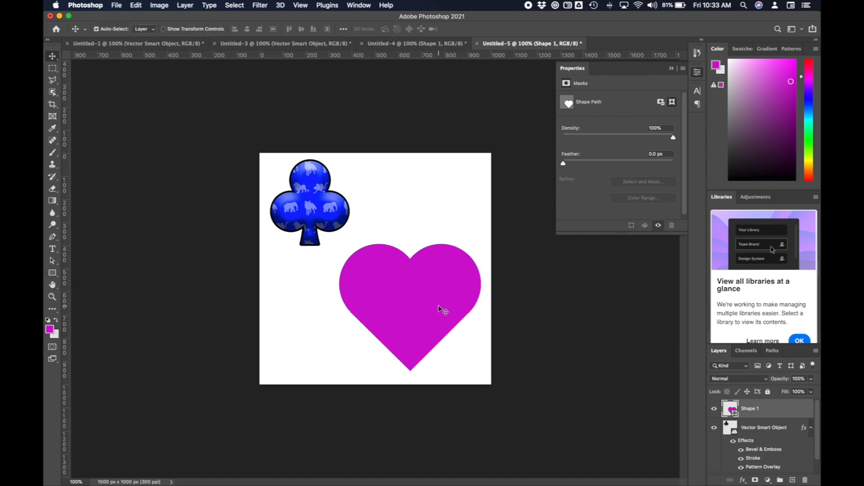
Switch to Illustrator to view the original red heart in CartSuits.ai, and return to Photoshop.
key("ctrl+Up")
left_click(192, 231)
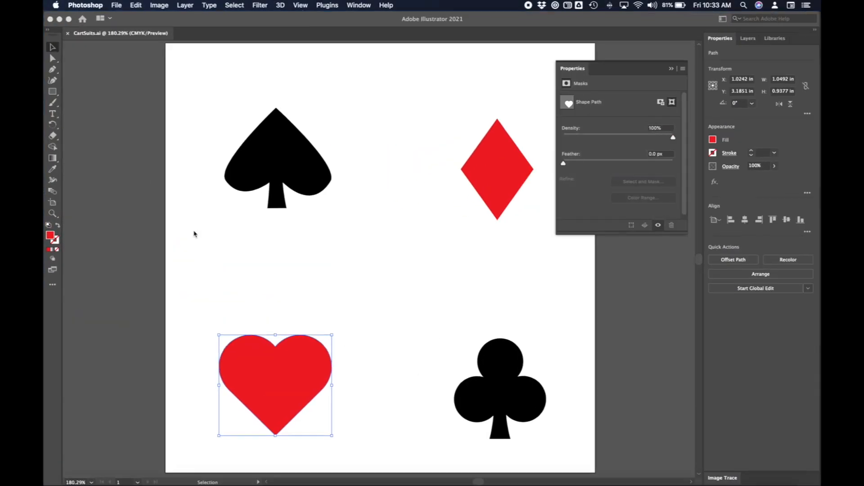
key("ctrl+Up")
left_click(208, 131)
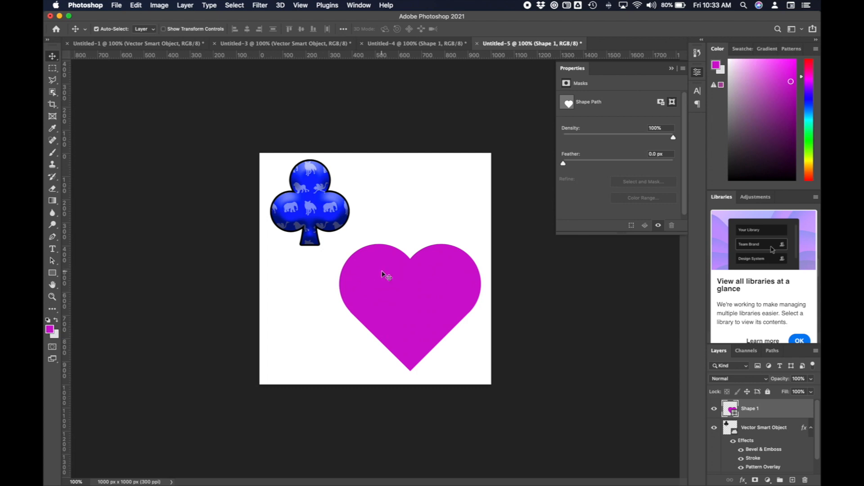
Move the magenta heart slightly down on the canvas with the Move tool.
left_click(53, 68)
left_click(53, 56)
left_click(402, 288)
left_click(403, 289)
left_click(464, 286)
left_click(464, 285)
left_click_drag(464, 286, 465, 291)
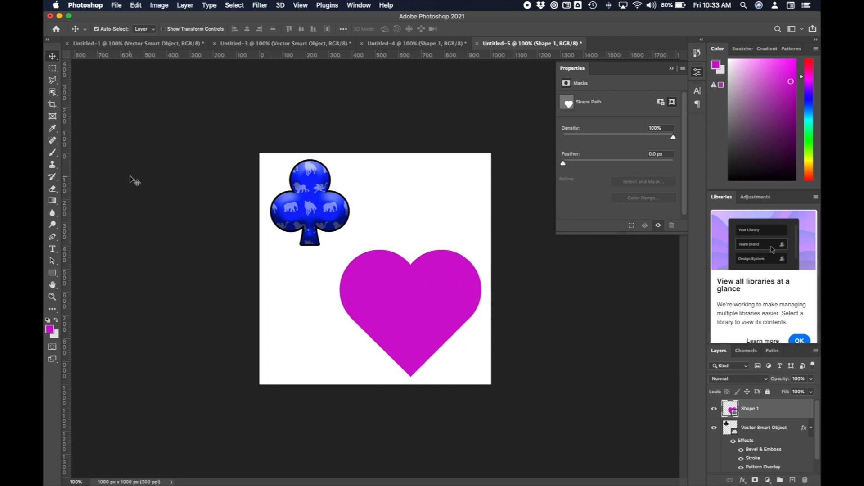
Use the Rectangle tool's shape options to give the heart a black stroke from the recently used colors.
left_click(53, 273)
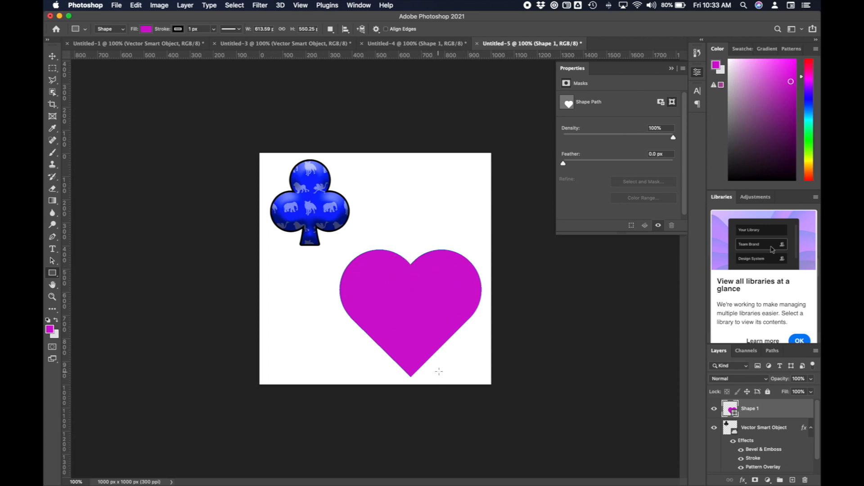
left_click(149, 32)
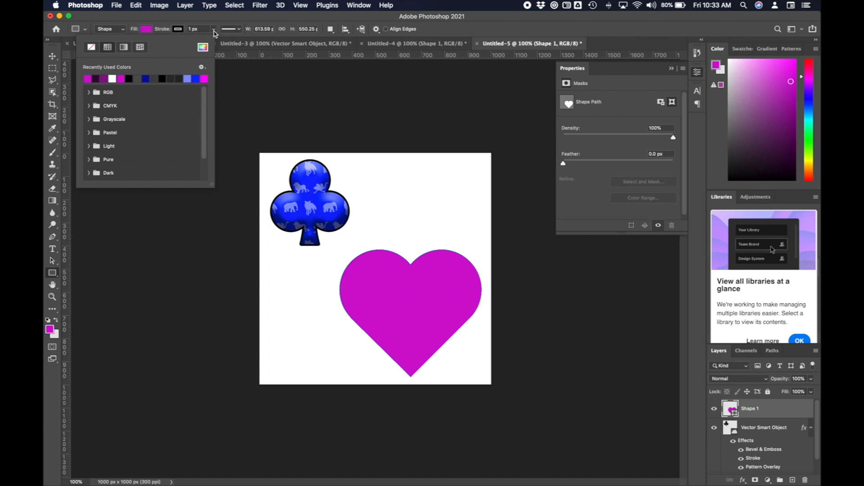
left_click(184, 29)
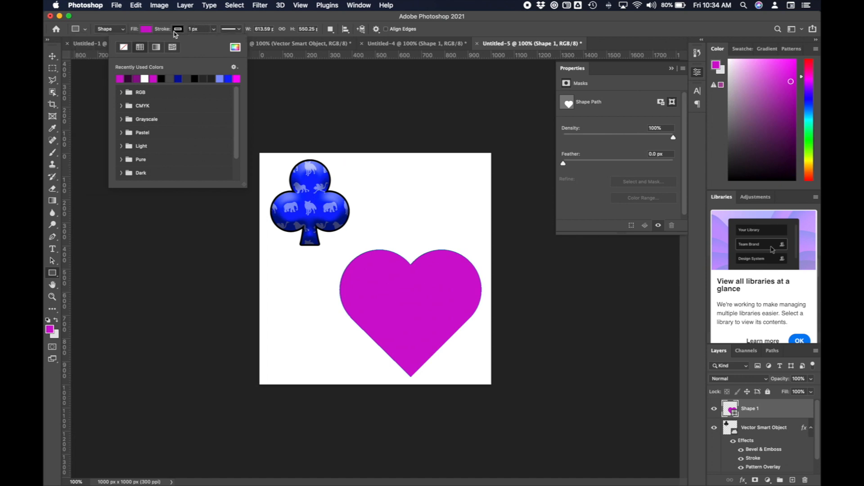
left_click(145, 79)
left_click(161, 79)
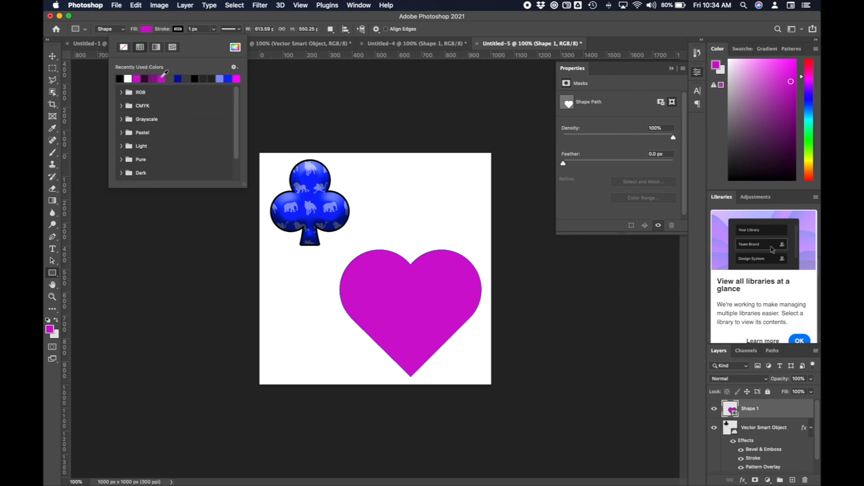
Set the heart's stroke width to 5 px.
left_click(213, 29)
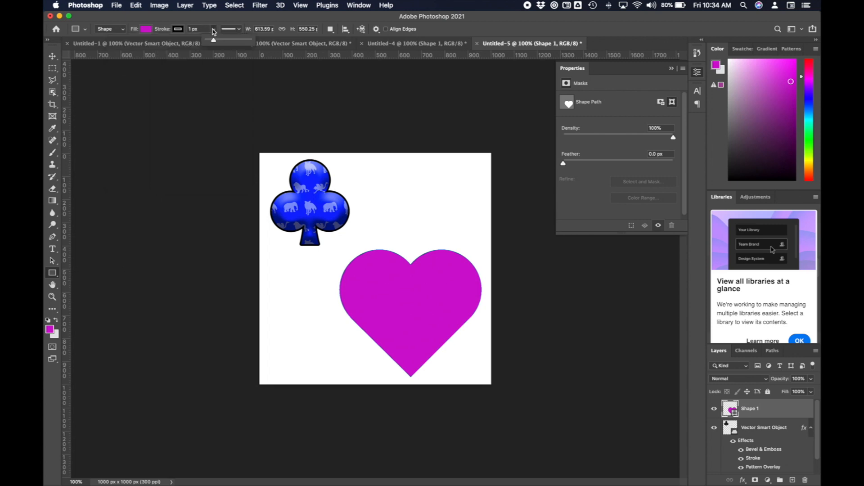
left_click_drag(214, 41, 215, 43)
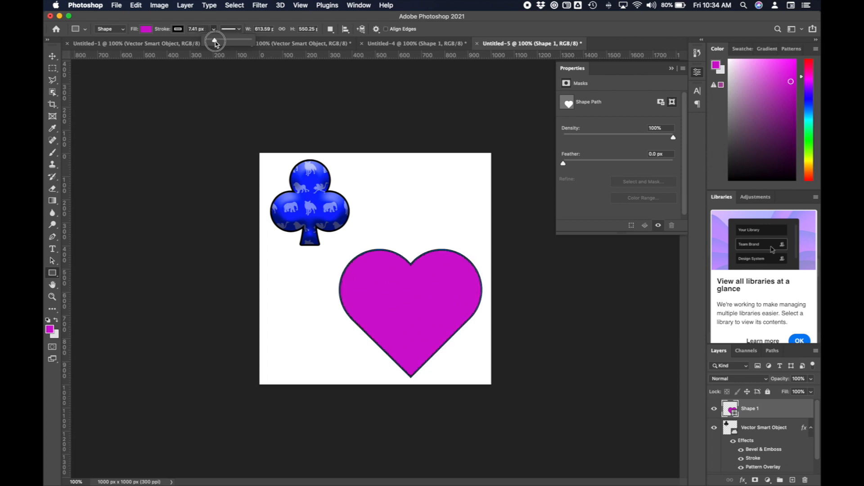
left_click(196, 30)
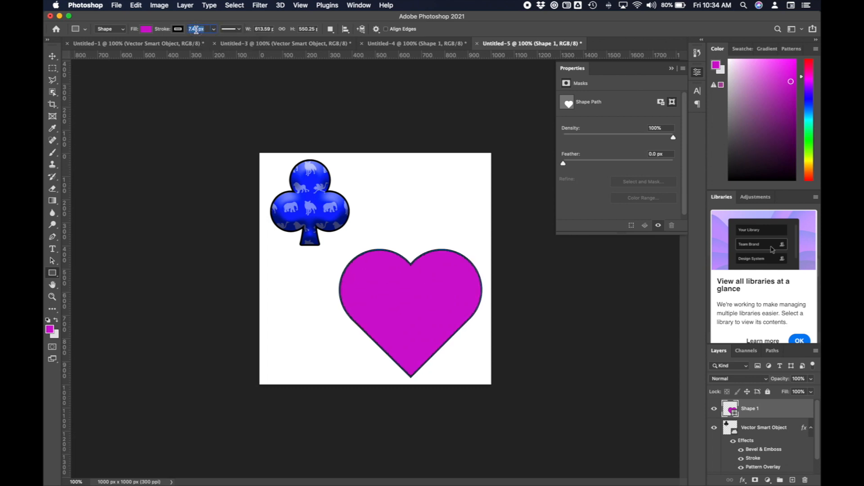
type("5")
key("Return")
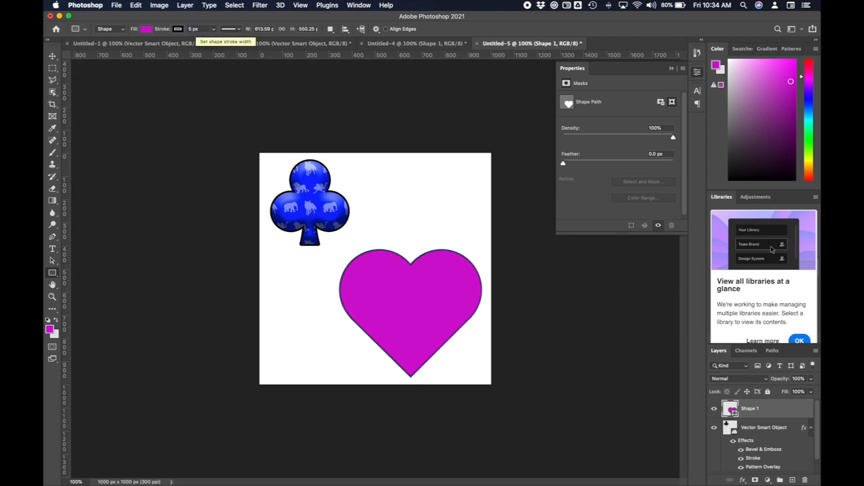
Change the heart's stroke to the dashed line style and set its alignment to Inside.
left_click(240, 30)
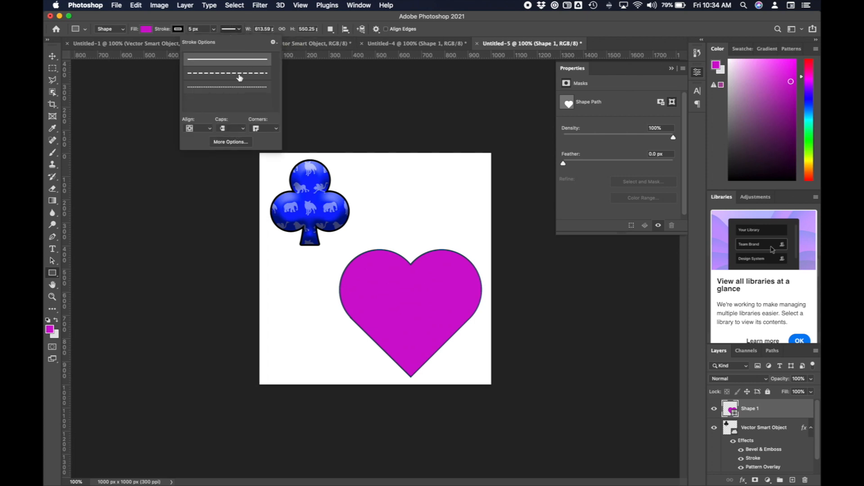
left_click(237, 90)
left_click(230, 74)
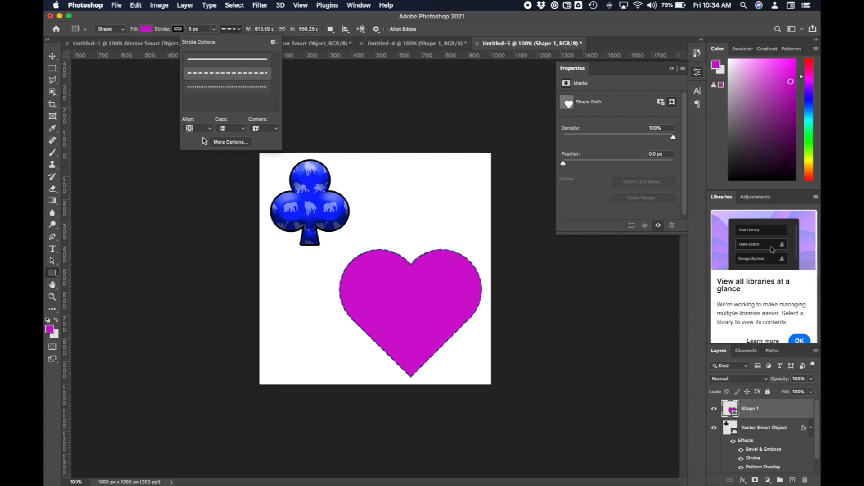
left_click(229, 142)
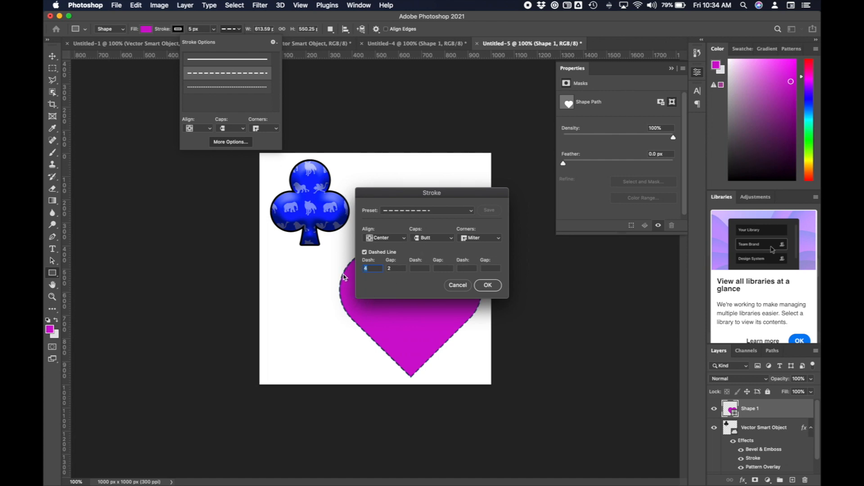
left_click(405, 238)
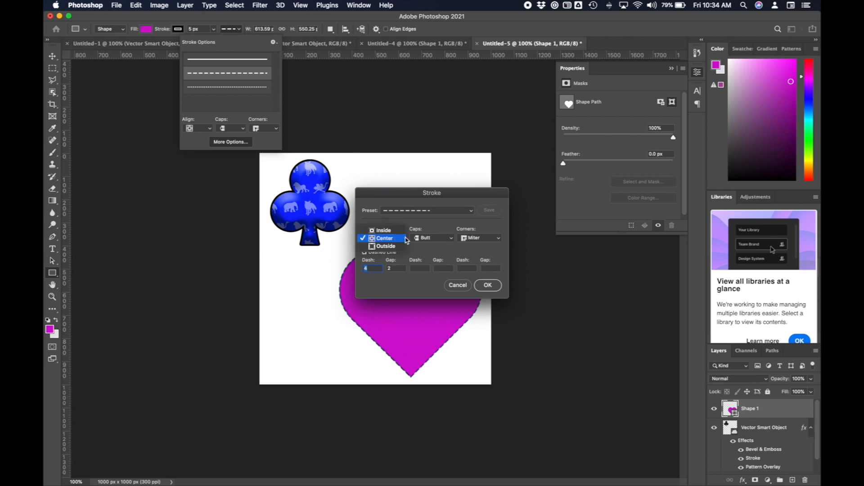
left_click(402, 246)
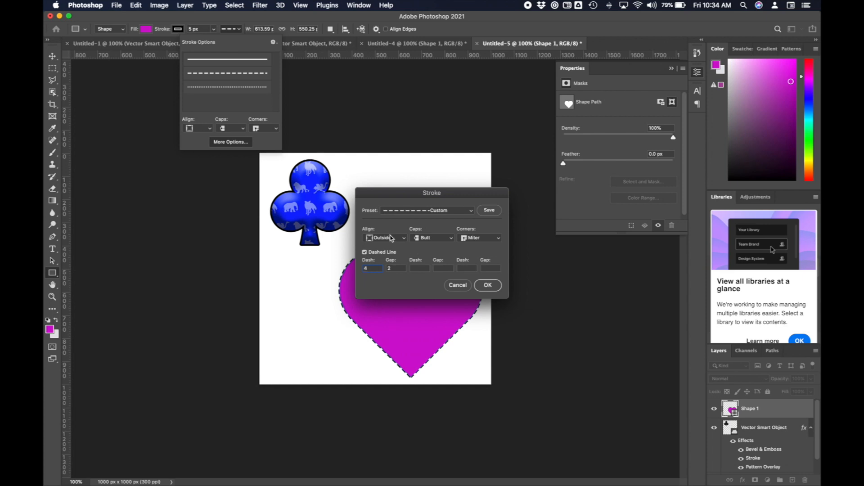
left_click(405, 238)
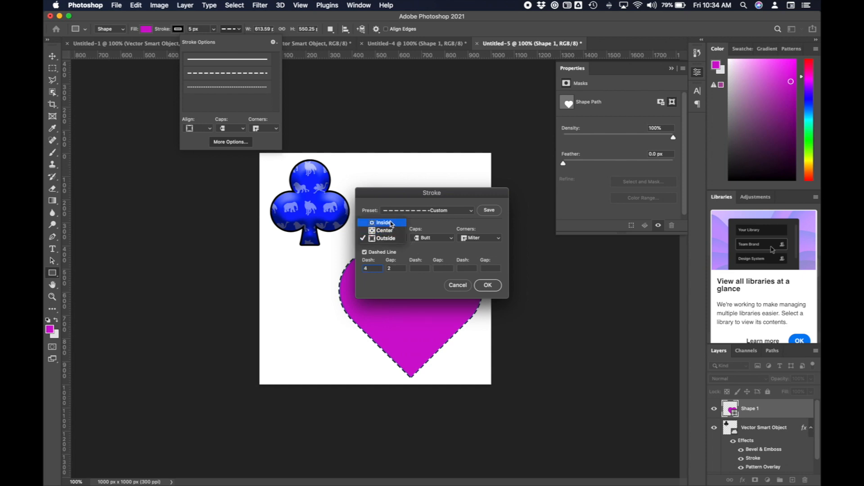
left_click(390, 223)
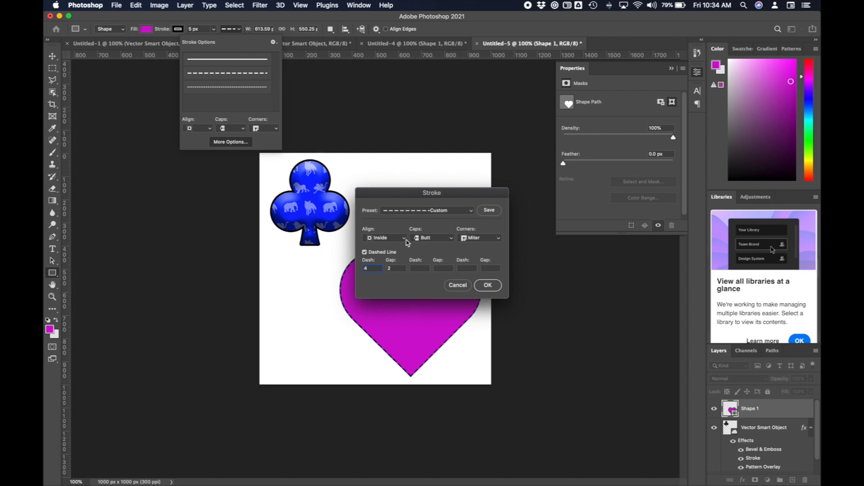
Add a second dash of 6 with a gap of 2 to the heart's dashed stroke.
left_click(369, 267)
double_click(370, 268)
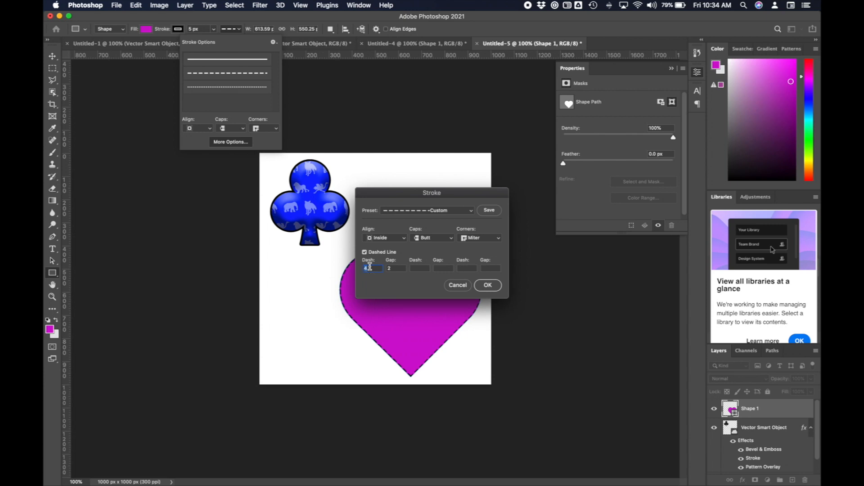
left_click(420, 268)
type("6")
left_click(449, 269)
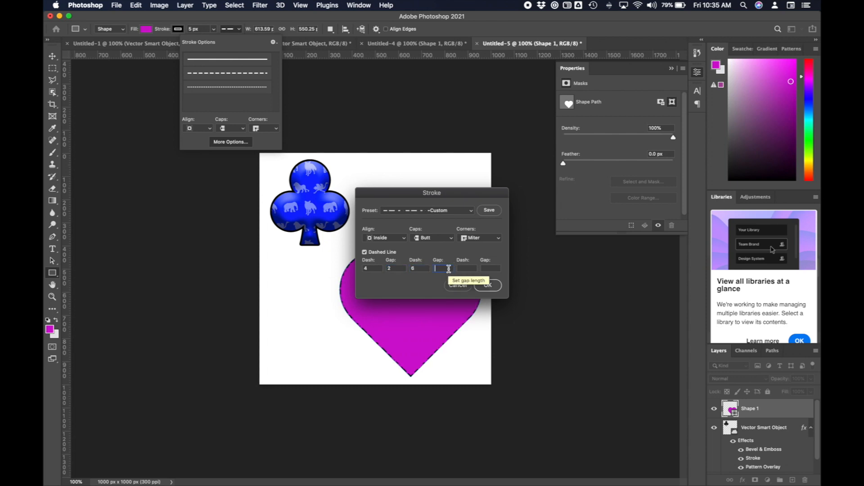
type("2")
left_click(487, 285)
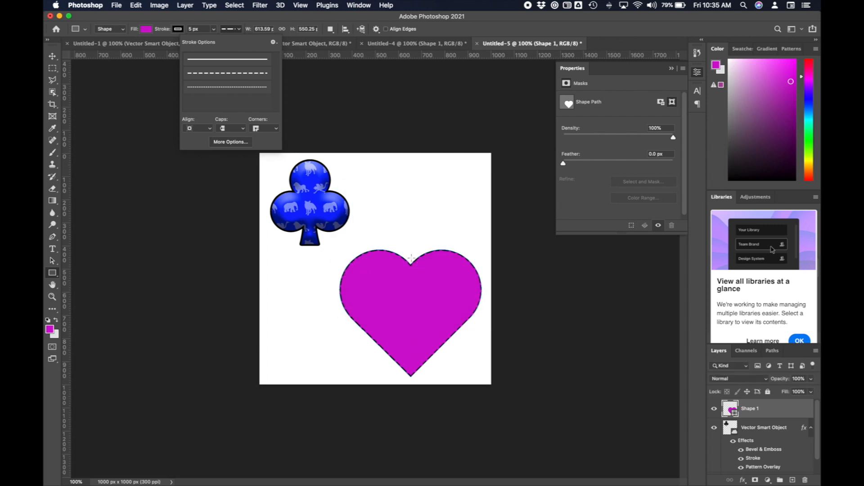
Add a third dash of 8 with a gap of 2 to the heart's dashed stroke.
left_click(231, 141)
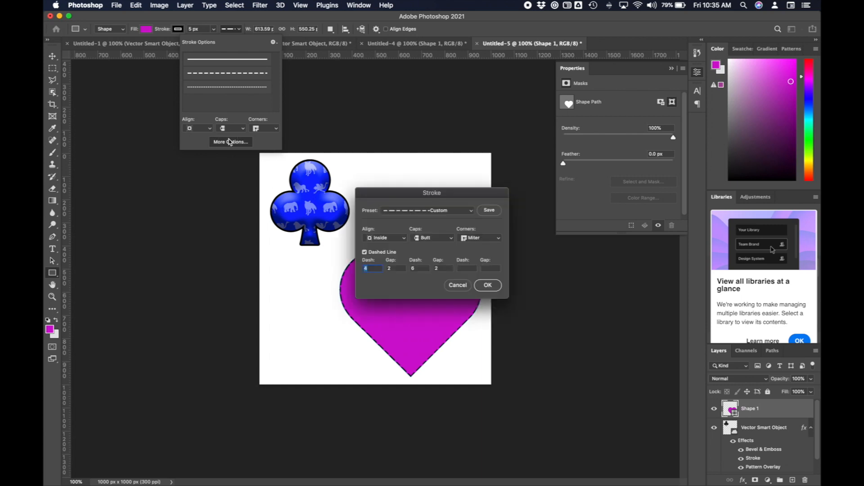
double_click(441, 268)
type("8")
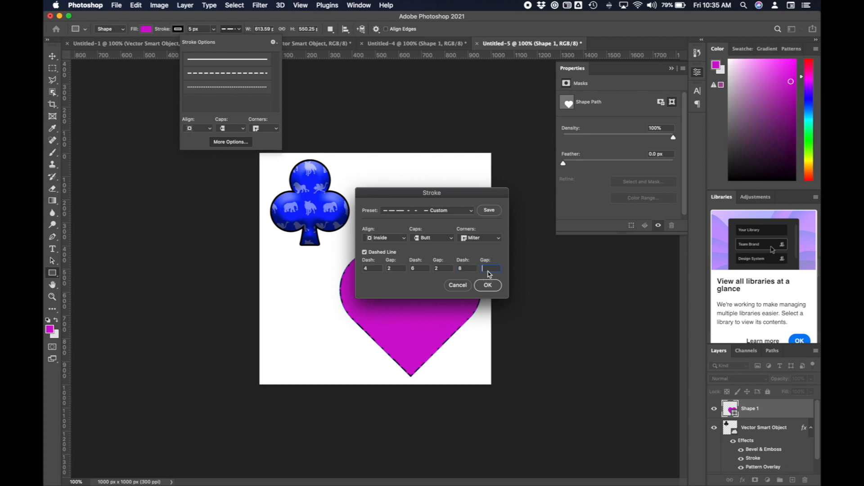
type("2")
left_click(485, 287)
left_click(464, 350)
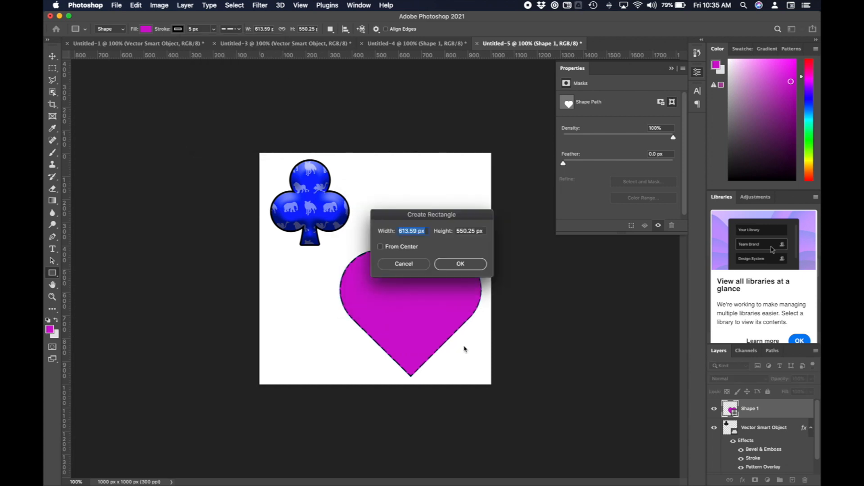
left_click(421, 264)
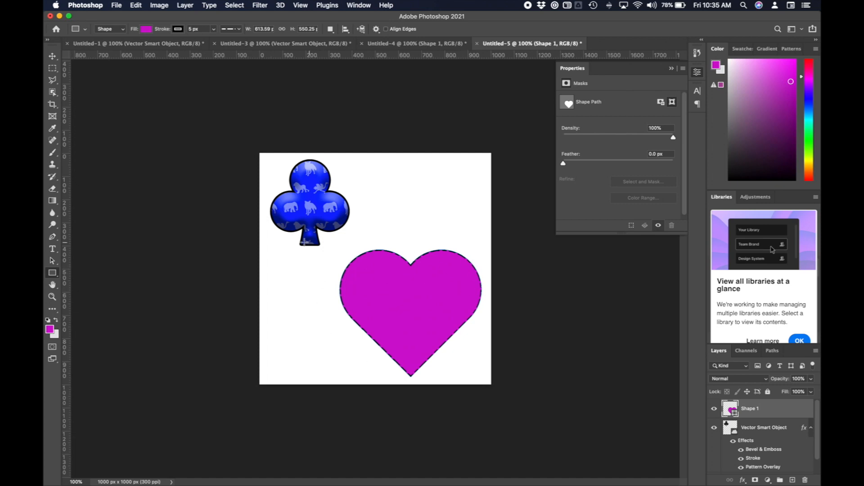
Clear the second and third dash and gap values of the heart's stroke, leaving only dash 4 and gap 2.
left_click(179, 31)
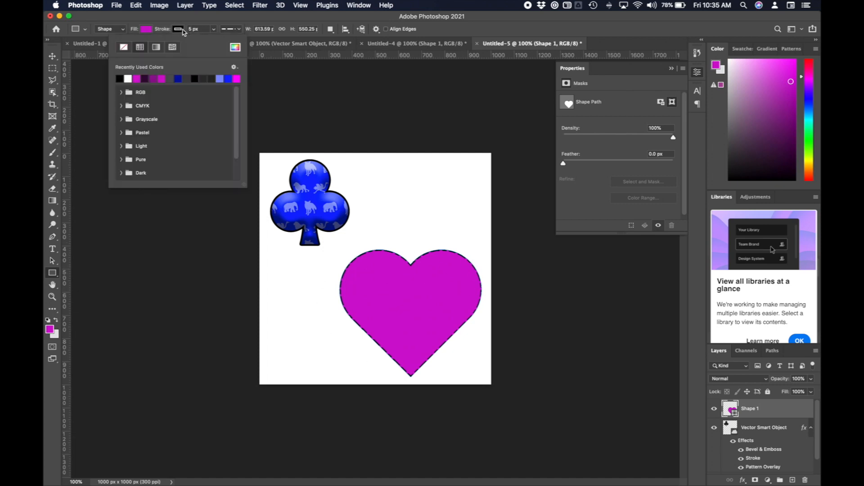
left_click(231, 31)
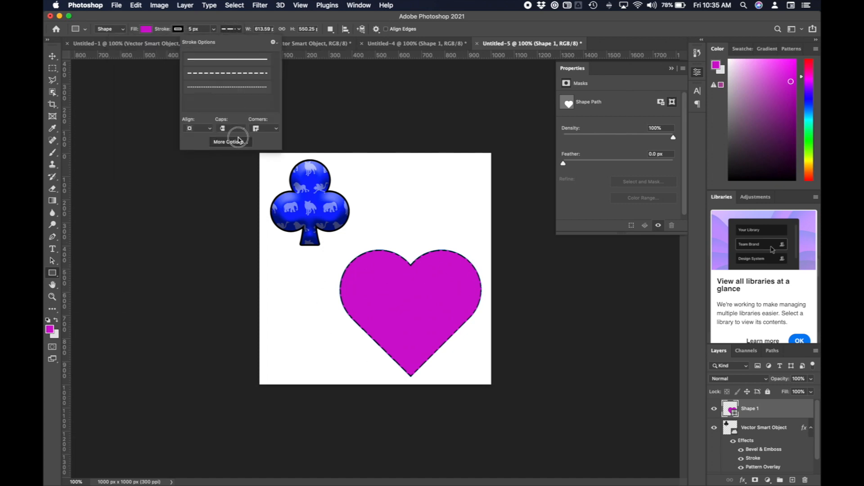
left_click(231, 142)
double_click(416, 270)
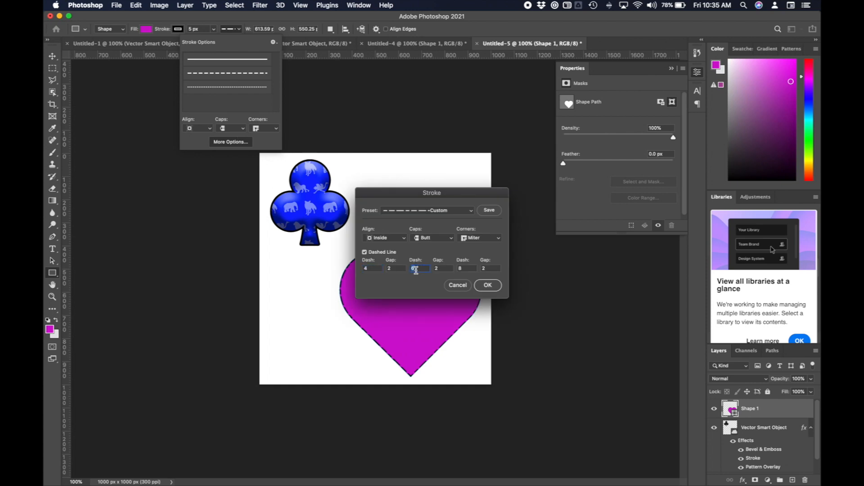
key("BackSpace")
double_click(445, 271)
key("BackSpace")
double_click(467, 268)
key("BackSpace")
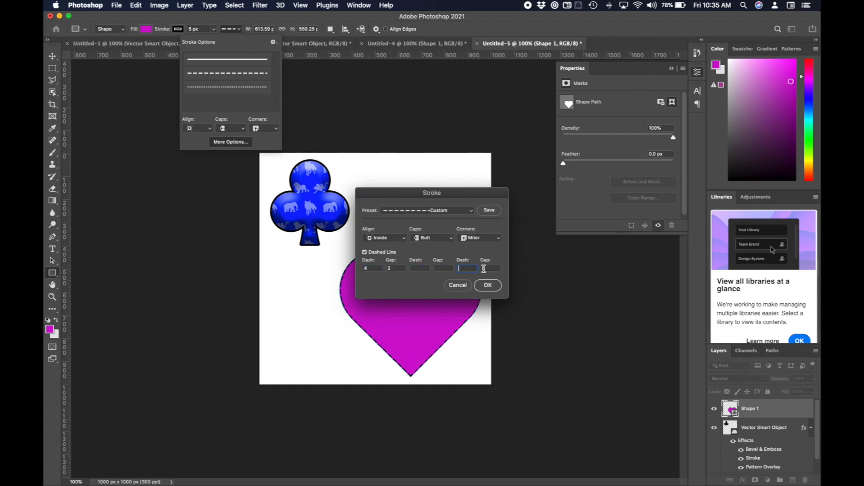
double_click(491, 268)
key("BackSpace")
left_click(489, 285)
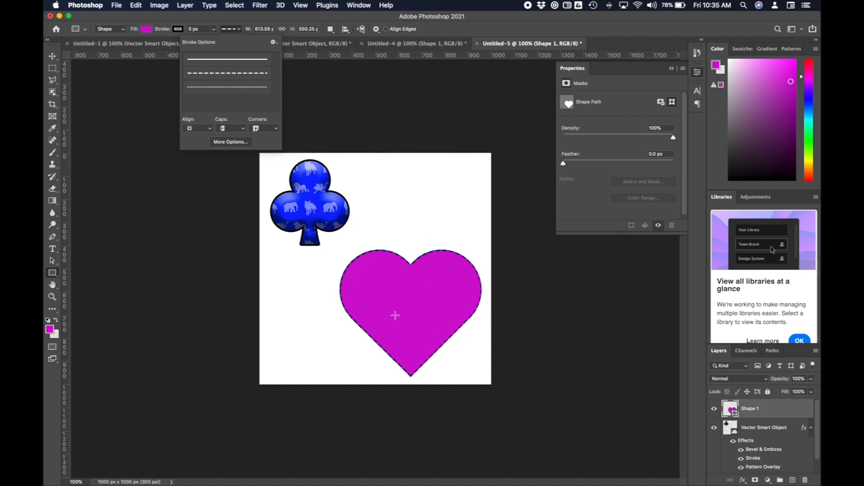
Nudge the heart slightly to the left on the canvas with the Move tool.
left_click(184, 5)
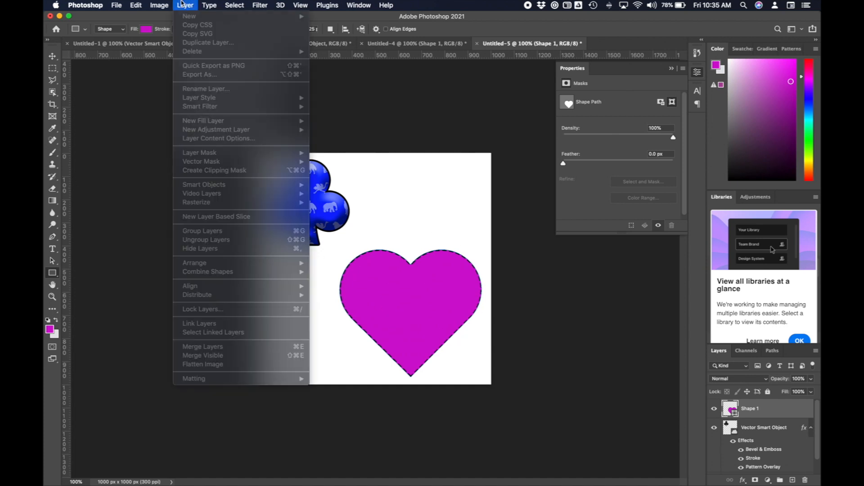
left_click(182, 4)
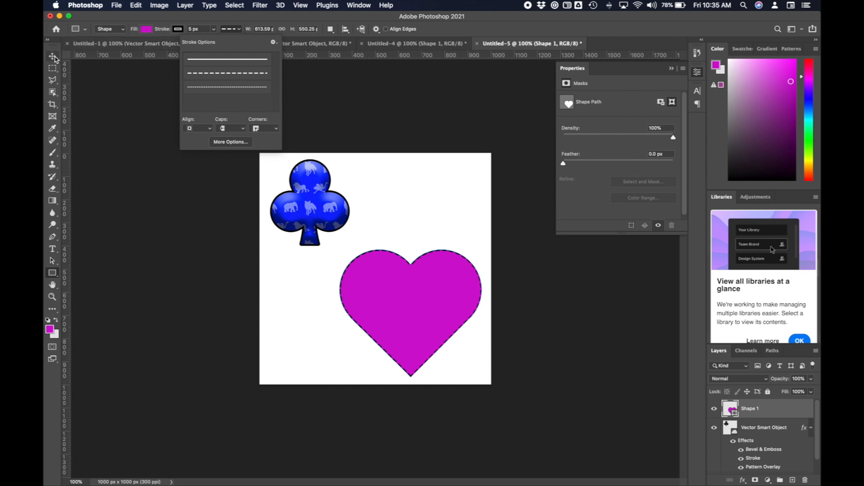
left_click(53, 59)
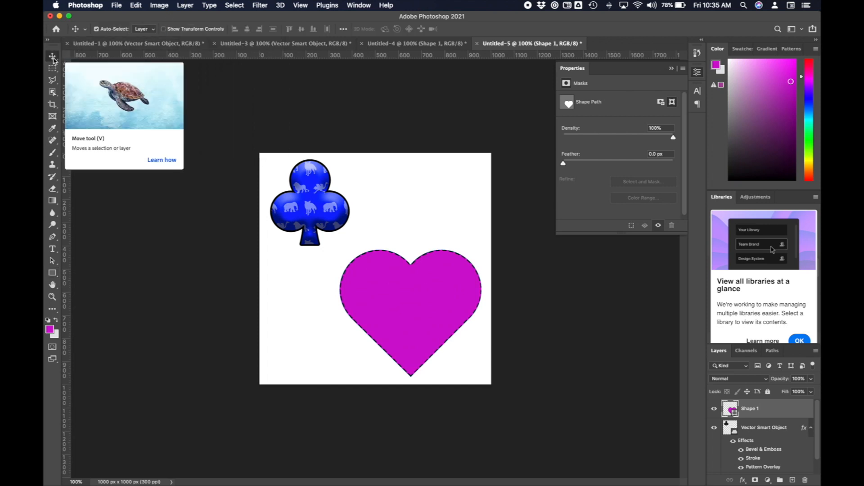
left_click_drag(392, 321, 389, 321)
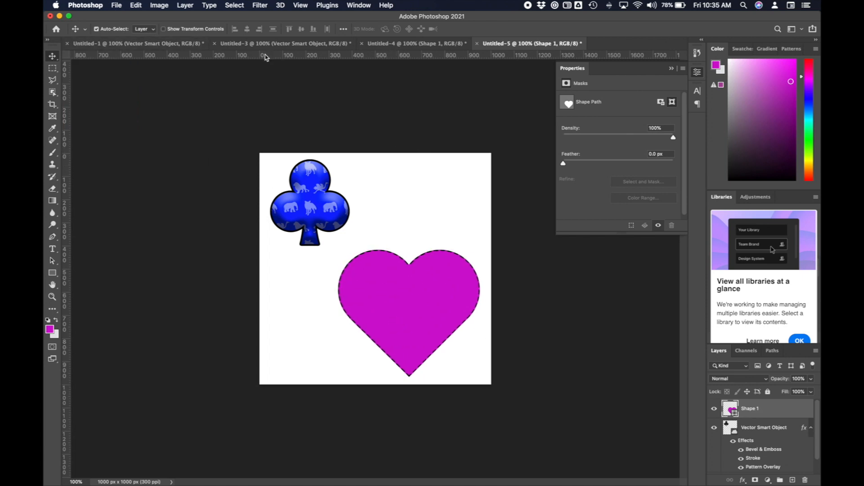
Add a Stroke layer style to the heart layer in black, 10 px in size and positioned Outside.
left_click(185, 5)
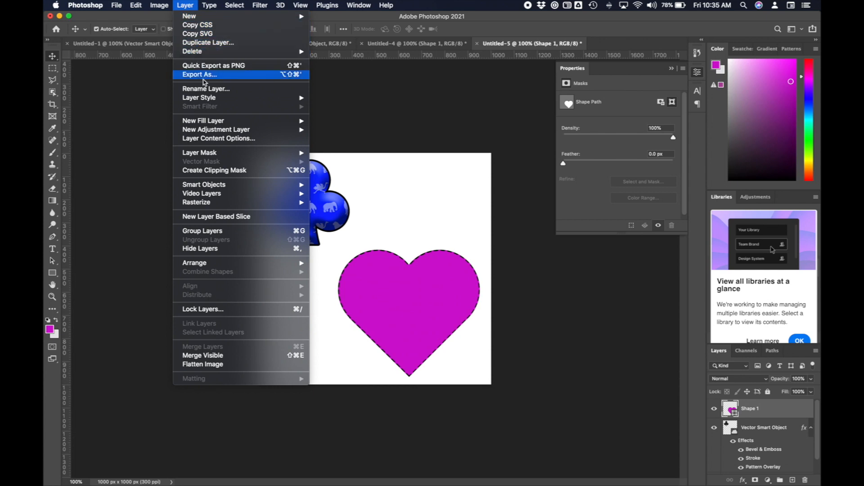
mouse_move(209, 98)
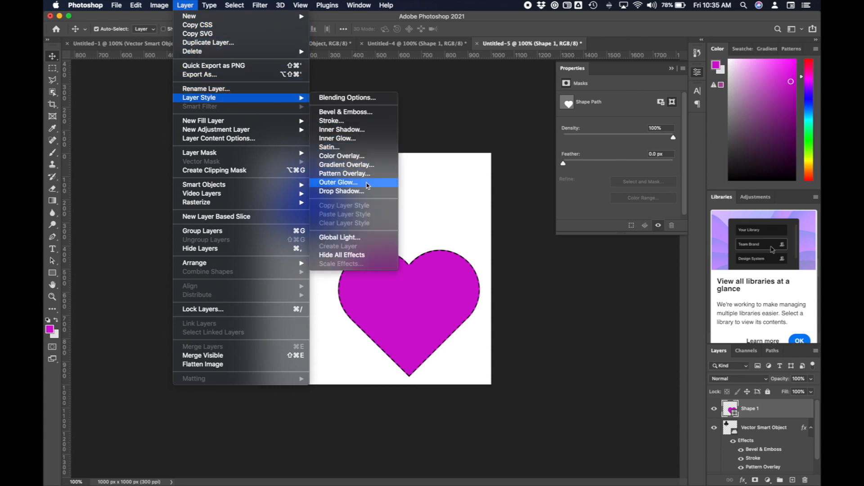
left_click(349, 122)
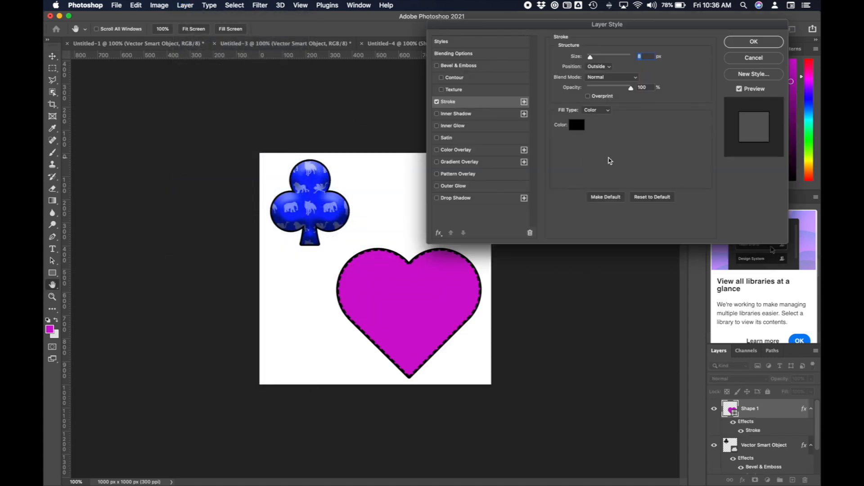
left_click(590, 59)
left_click_drag(591, 59, 593, 60)
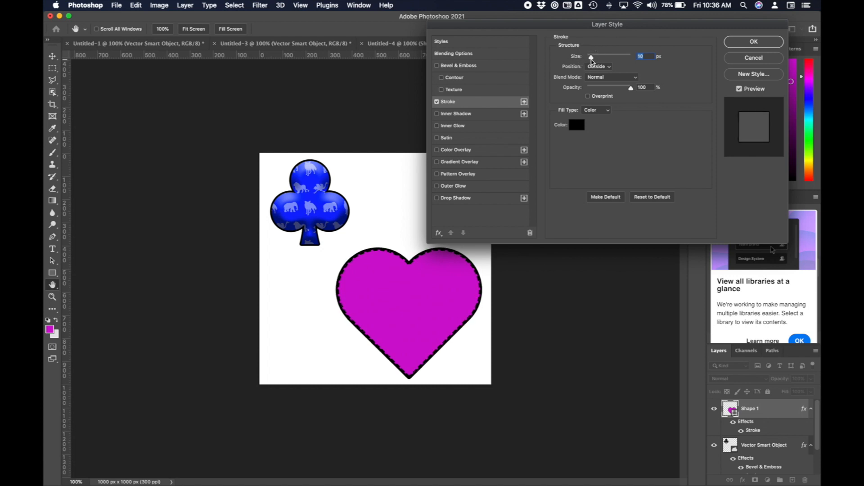
left_click(755, 42)
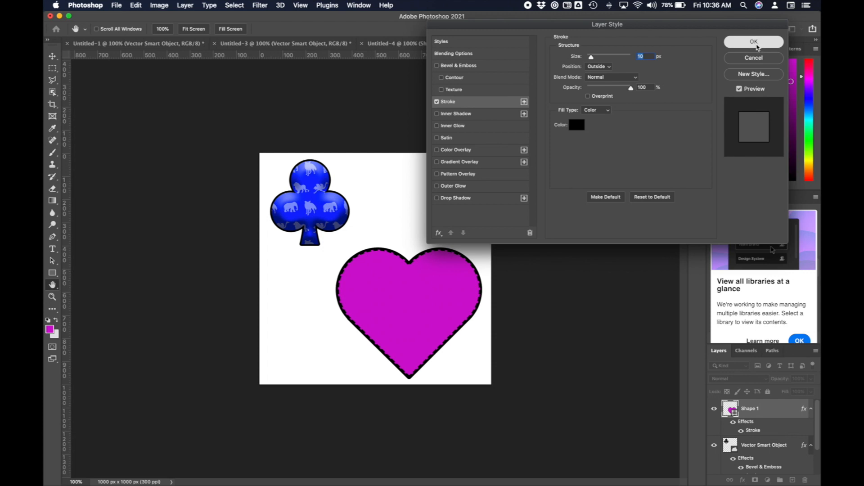
Change the colour of the heart's dashed shape stroke to white.
left_click(53, 273)
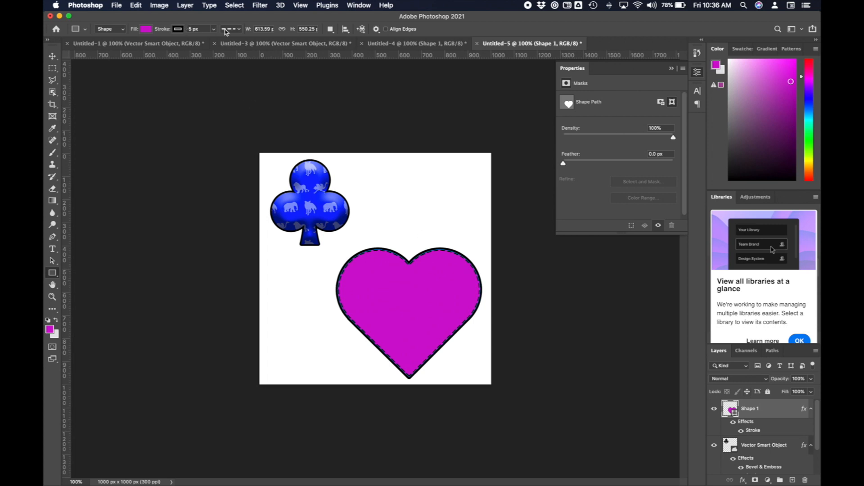
left_click(179, 29)
left_click(129, 79)
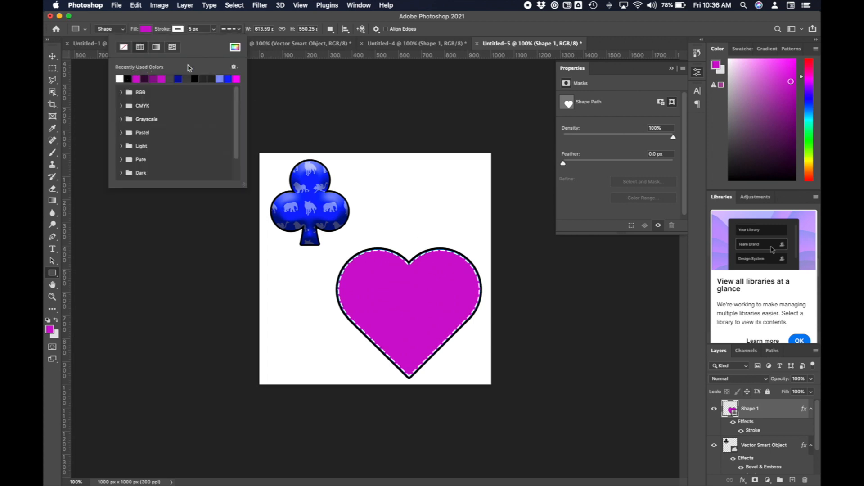
left_click(262, 72)
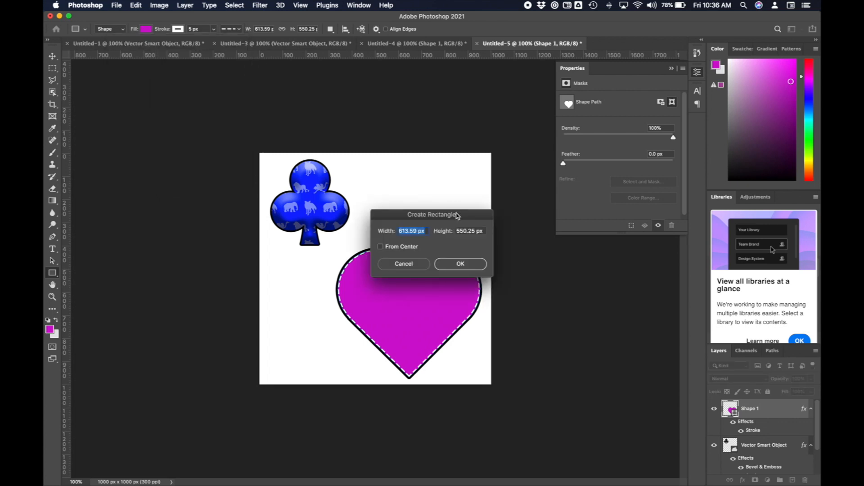
left_click(439, 266)
left_click(363, 172)
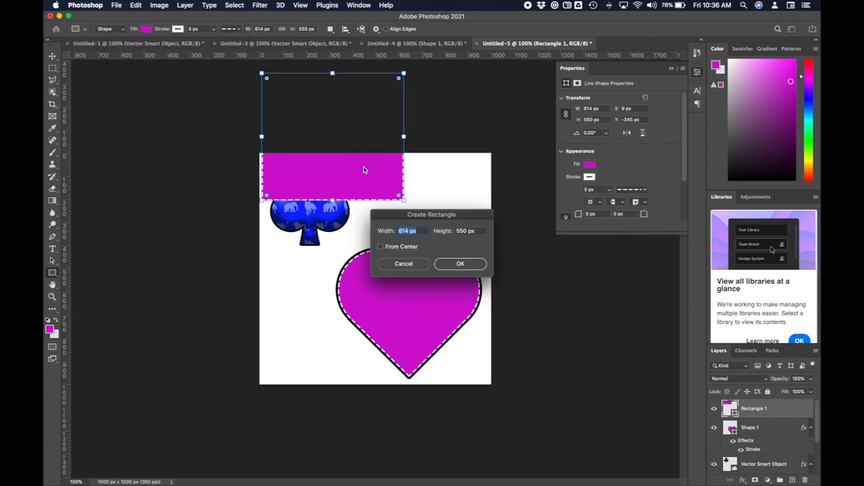
key("BackSpace")
left_click(404, 264)
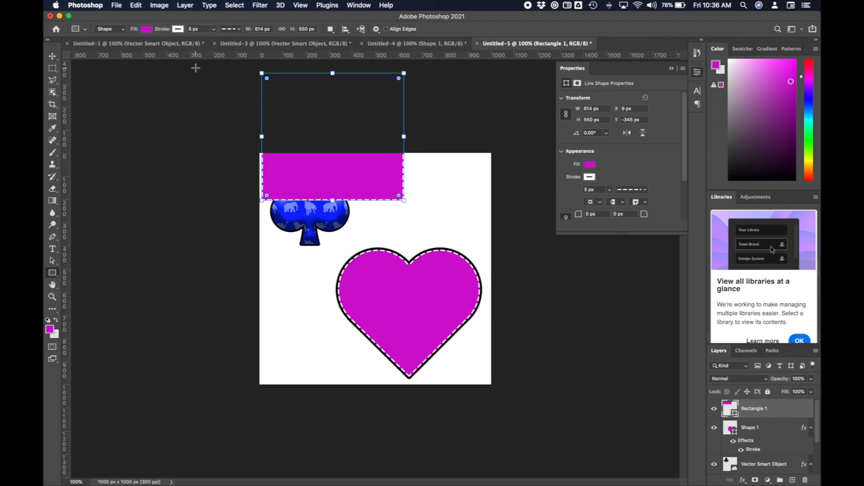
left_click(52, 56)
left_click(134, 112)
left_click(299, 170)
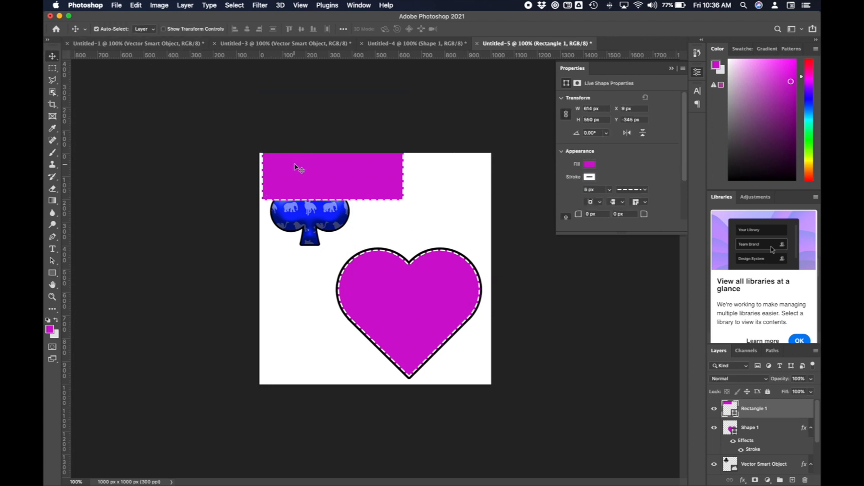
left_click_drag(296, 162, 433, 147)
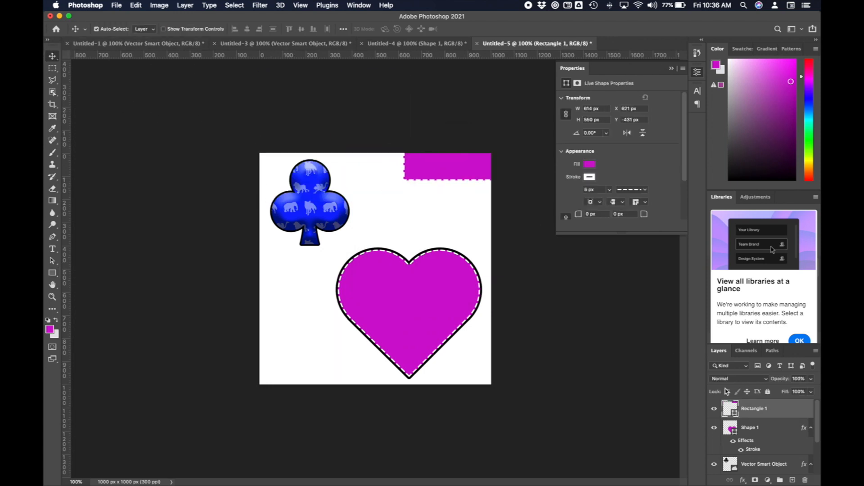
left_click(805, 481)
left_click(502, 170)
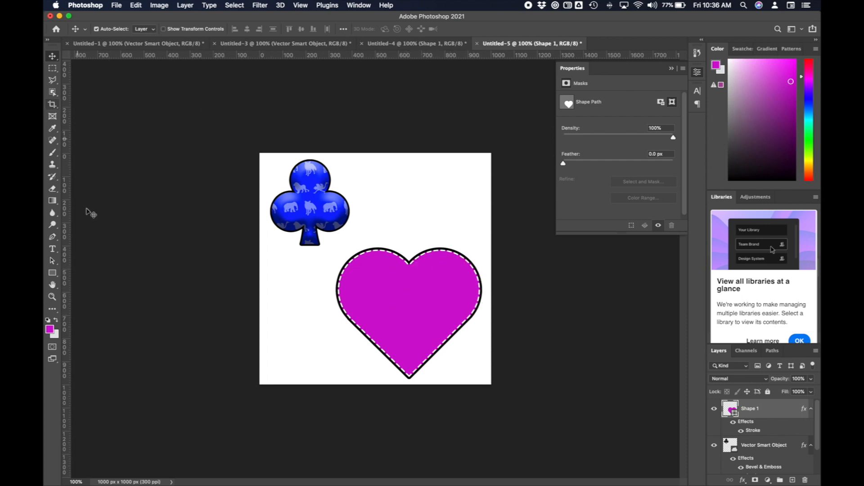
Change the heart's white shape stroke to a solid line and set its width to 21.06 px.
left_click(53, 274)
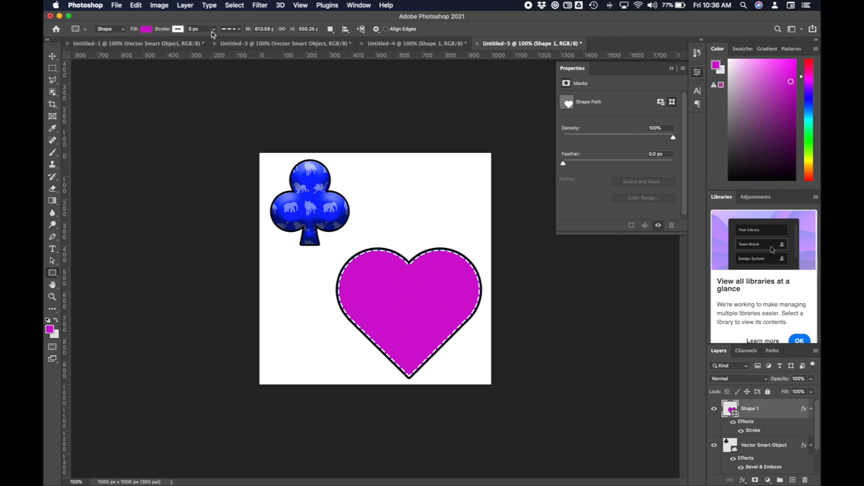
left_click(240, 30)
left_click(229, 59)
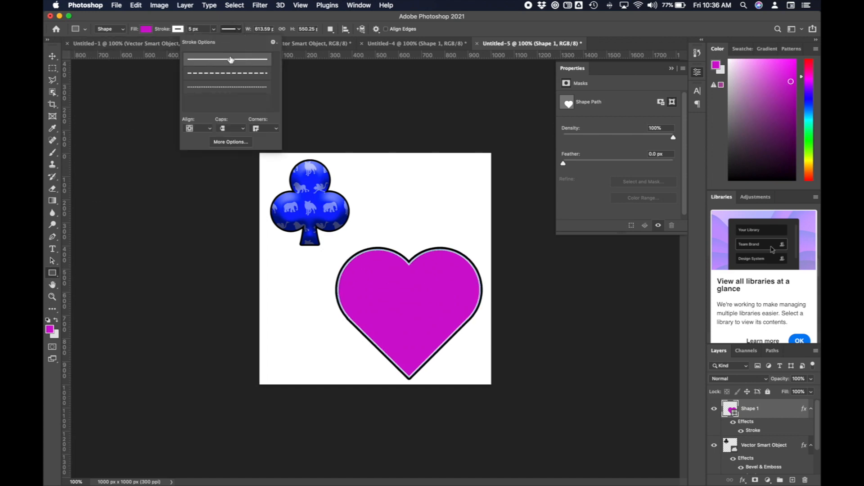
left_click(214, 29)
left_click_drag(216, 42, 218, 44)
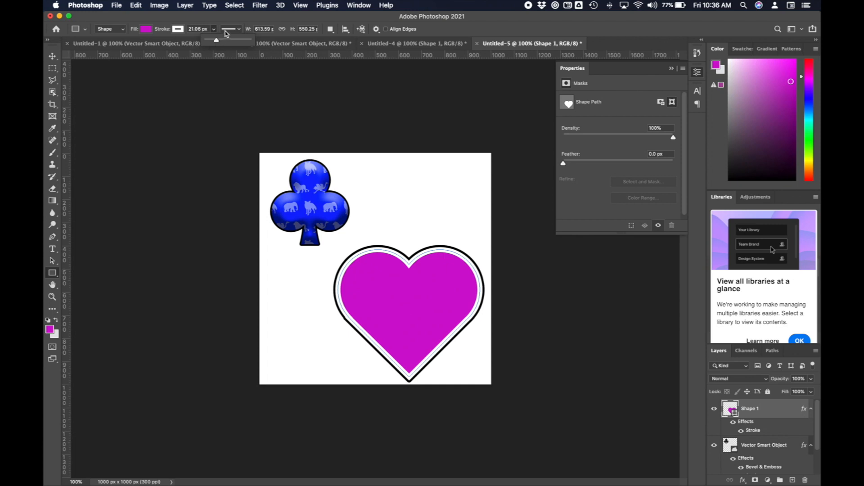
Set the alignment of the heart's solid white stroke to Inside and return to the Move tool.
left_click(240, 29)
left_click(232, 141)
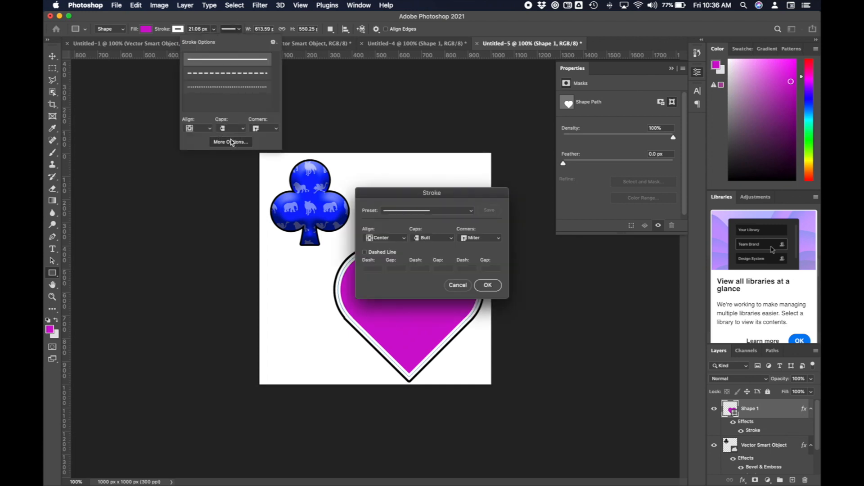
left_click(398, 238)
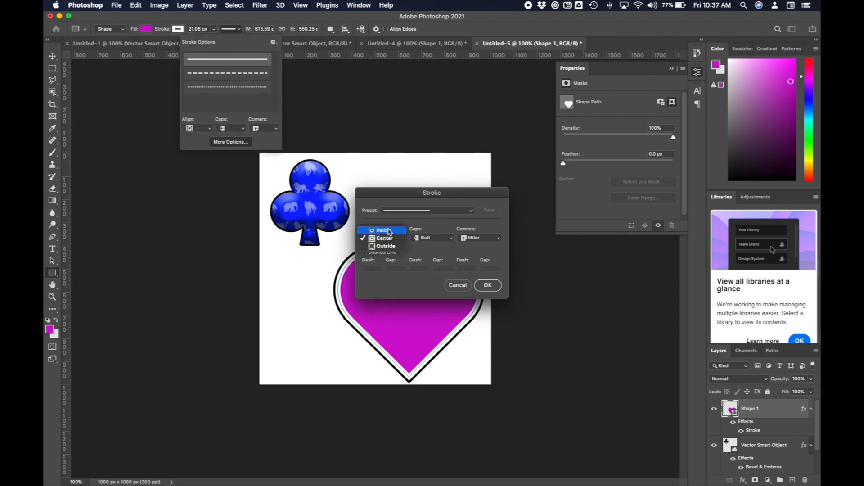
left_click(390, 230)
left_click(488, 285)
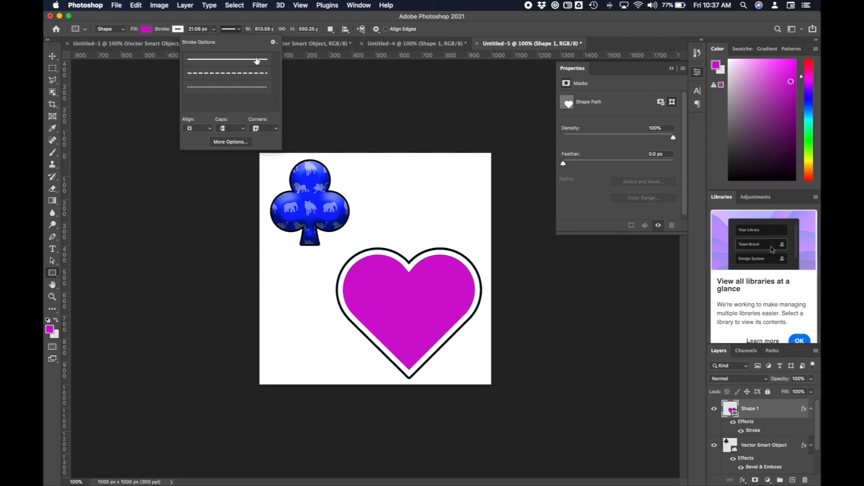
left_click(56, 55)
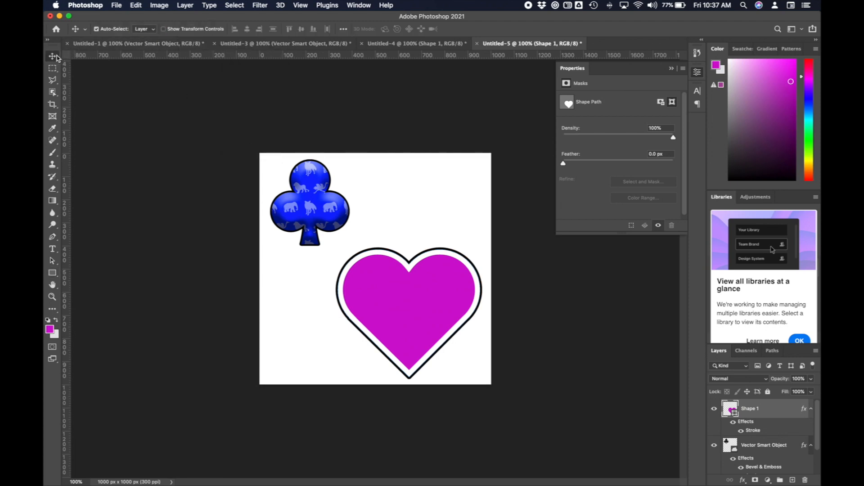